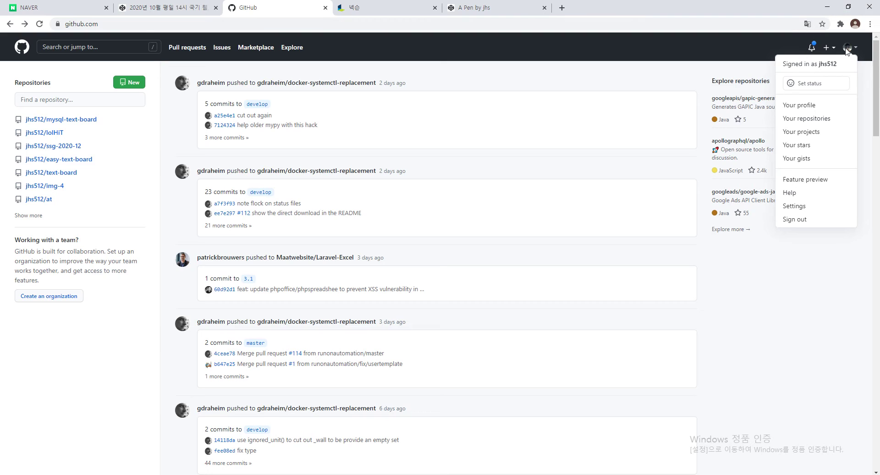
Step: Open the Repositories page of the GitHub account settings
left_click(762, 66)
left_click(848, 48)
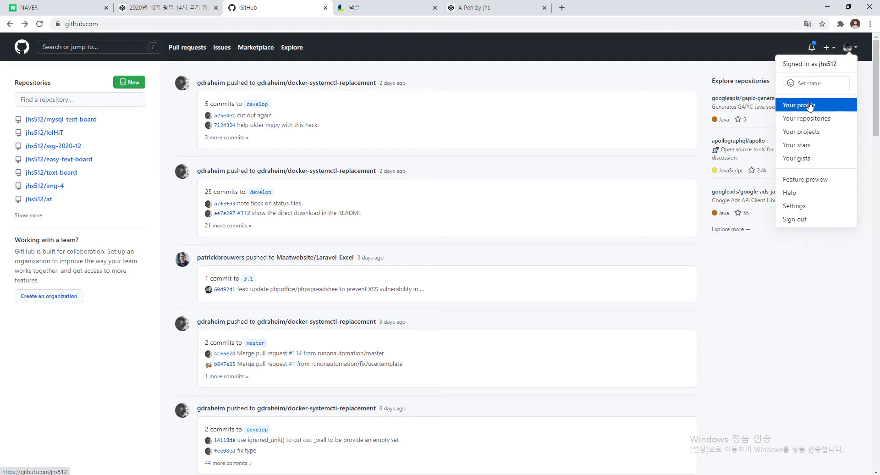
left_click(800, 206)
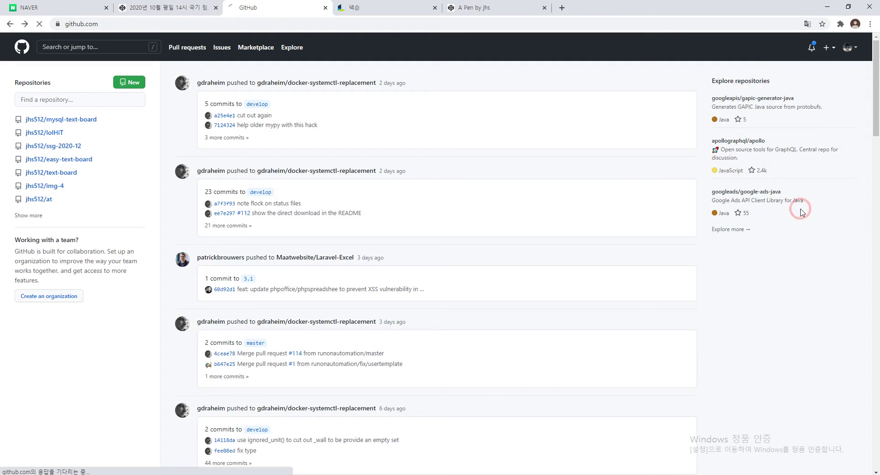
left_click(849, 48)
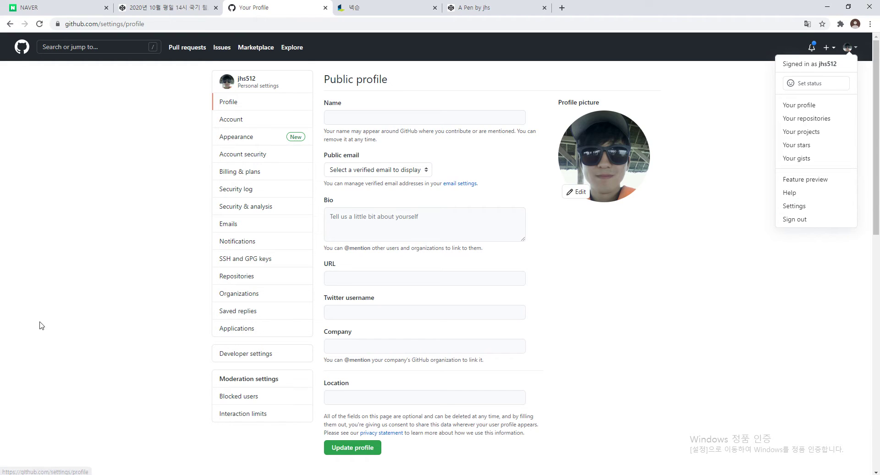
left_click(80, 309)
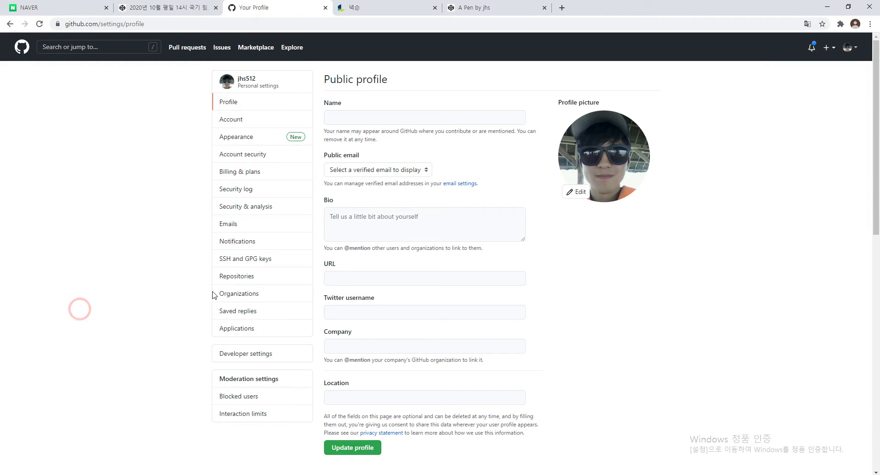
left_click(246, 283)
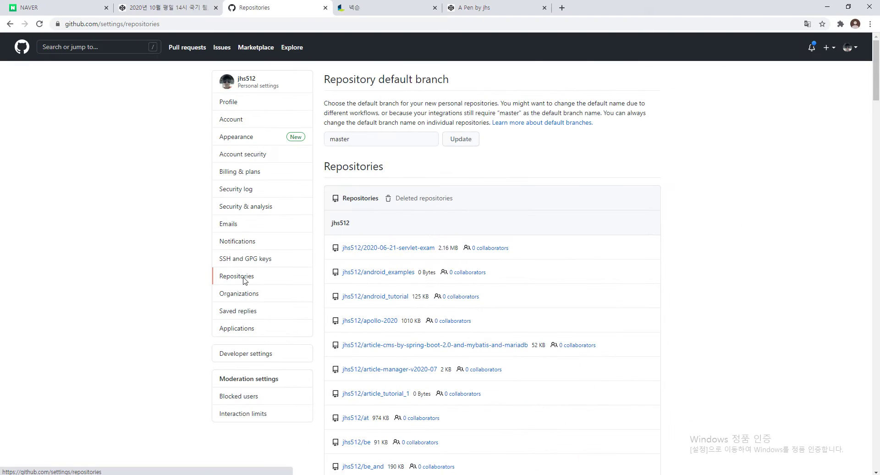
left_click(243, 281)
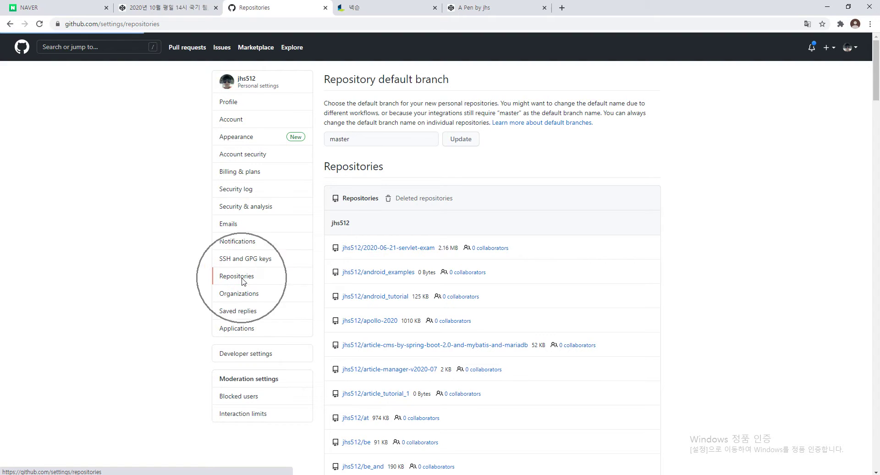
Step: Examine the default branch name set for new personal repositories
double_click(359, 140)
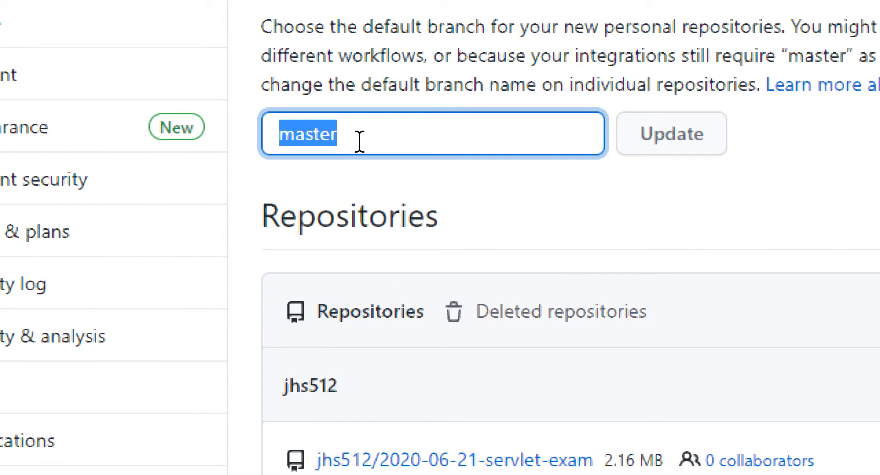
left_click(316, 143)
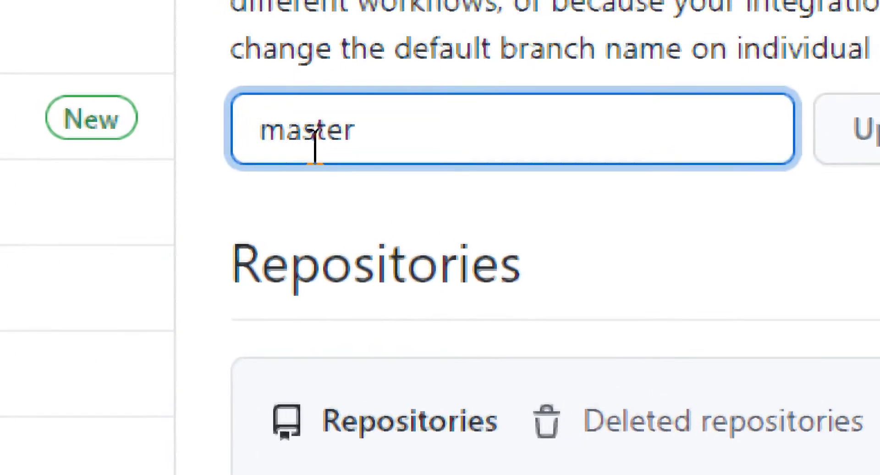
left_click_drag(305, 138, 316, 137)
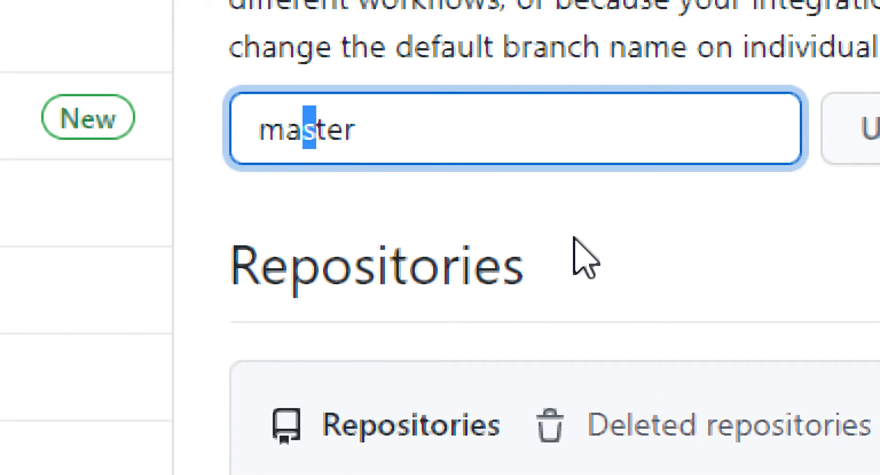
key("Left")
key("Left")
key("Right")
key("Right")
key("Right")
key("Right")
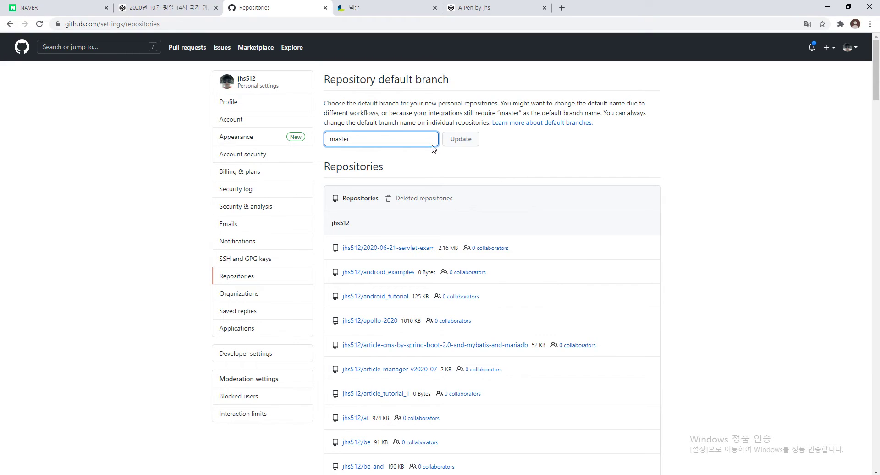
left_click(469, 145)
left_click(402, 142)
Step: Search Google for "github desktop" and open the official desktop.github.com site
left_click(508, 8)
left_click(412, 26)
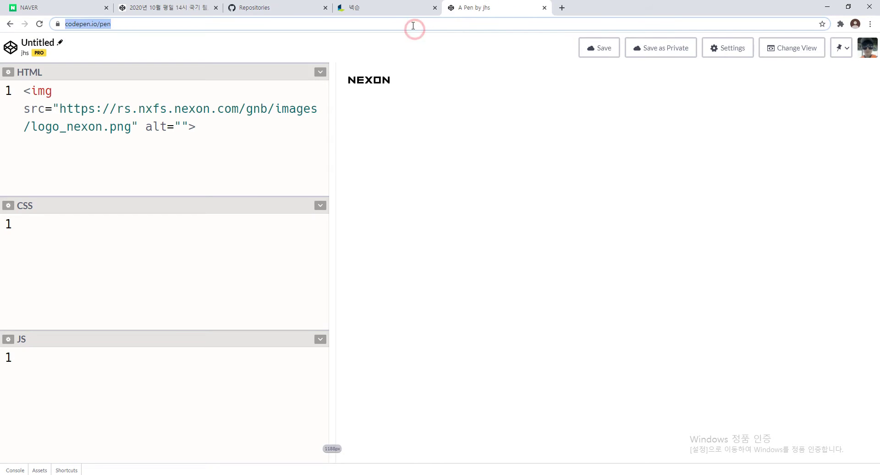
type("github desktop")
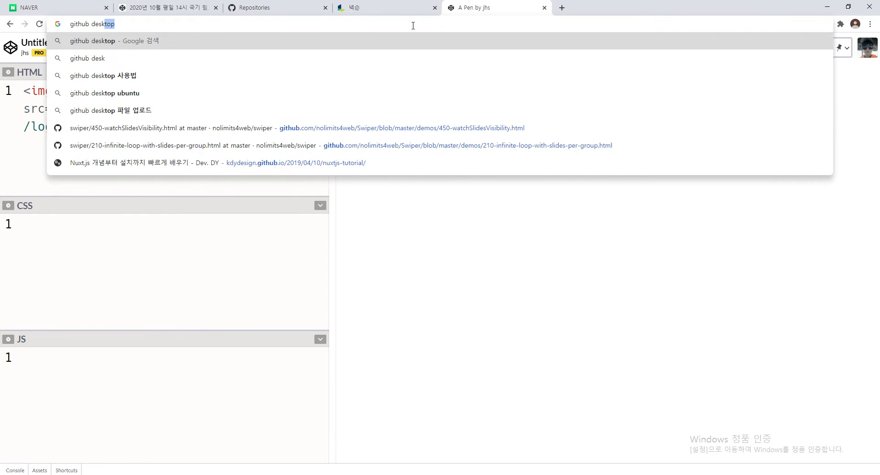
key("Return")
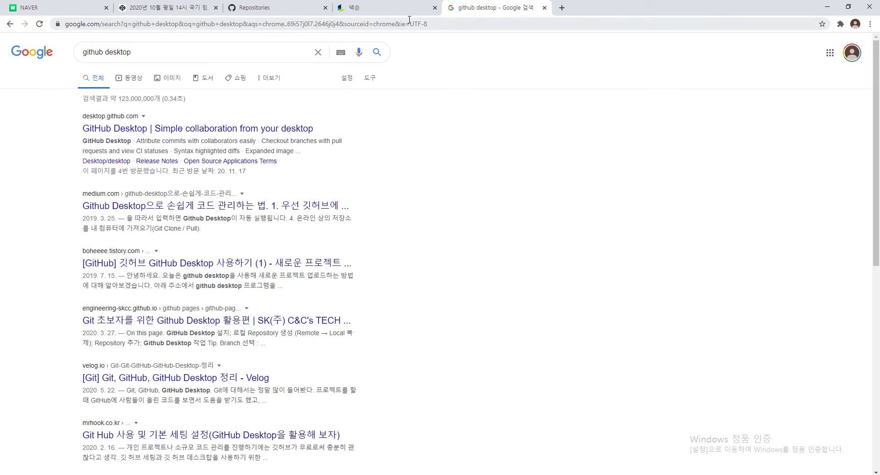
right_click(383, 108)
left_click(345, 112)
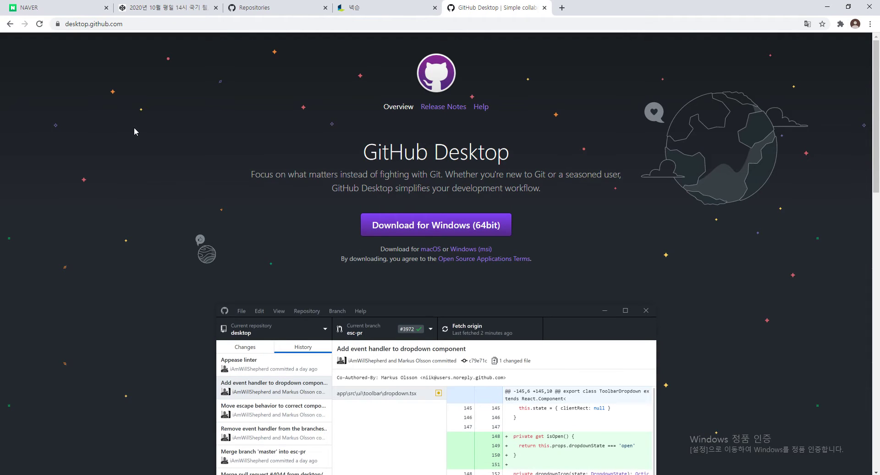
Step: Download GitHub Desktop for Windows (64bit) and run the downloaded installer
double_click(197, 121)
scroll(220, 114, "down", 3)
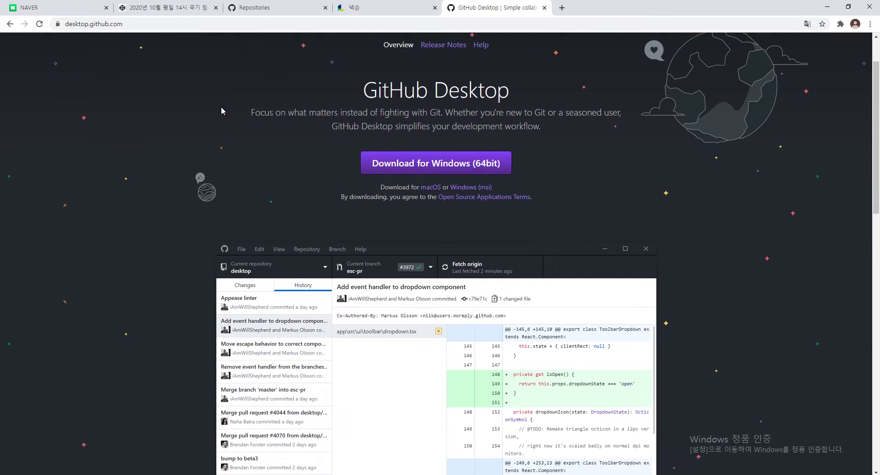
left_click(430, 90)
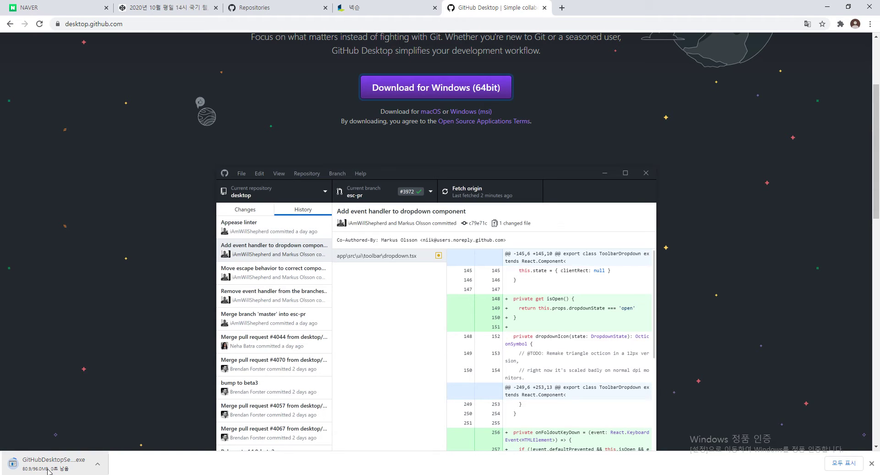
left_click(48, 470)
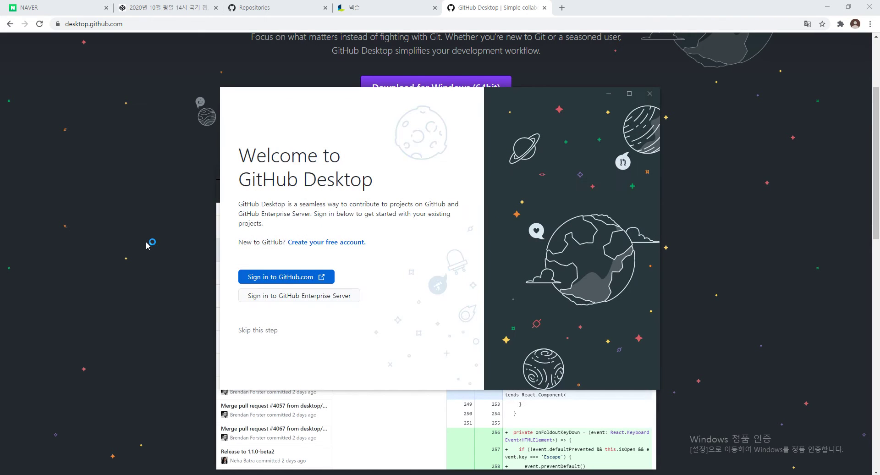
Step: Sign in to GitHub.com from GitHub Desktop, accept the prefilled Git name and email, and finish setup with periodic usage stats enabled
left_click(283, 277)
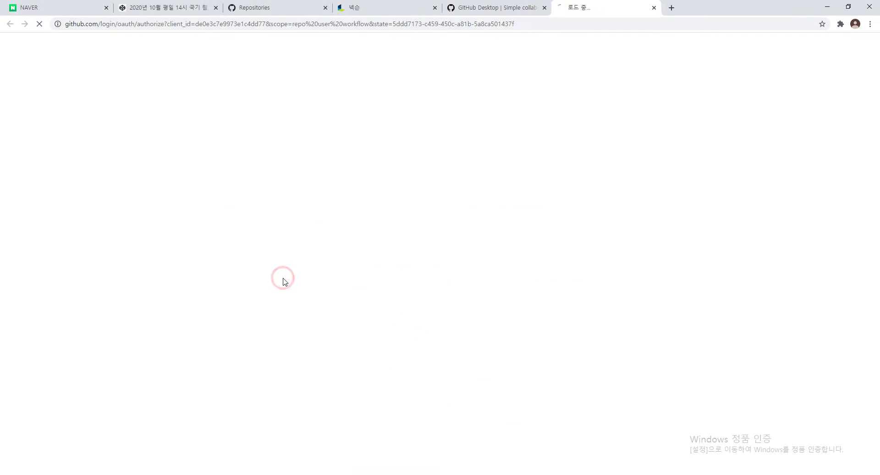
left_click(458, 87)
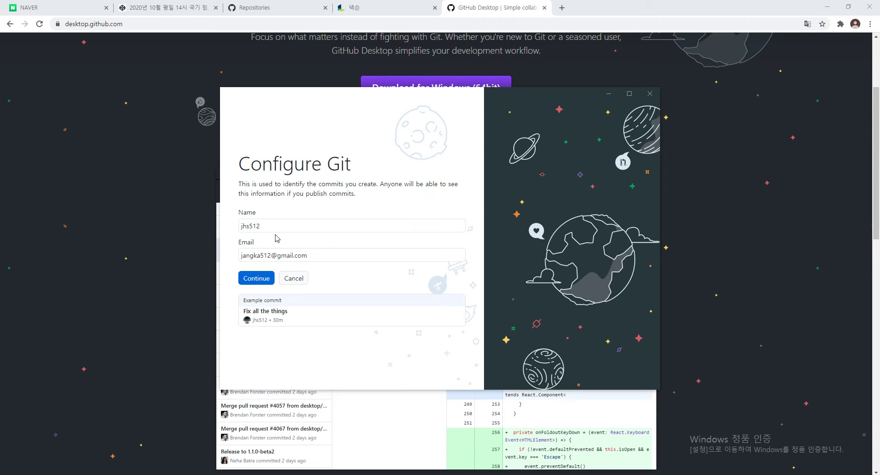
left_click(274, 226)
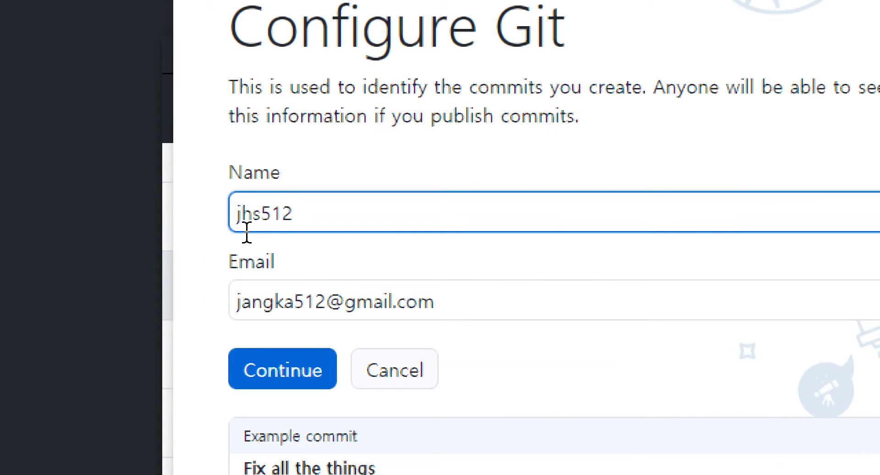
left_click_drag(328, 222, 204, 227)
left_click(306, 215)
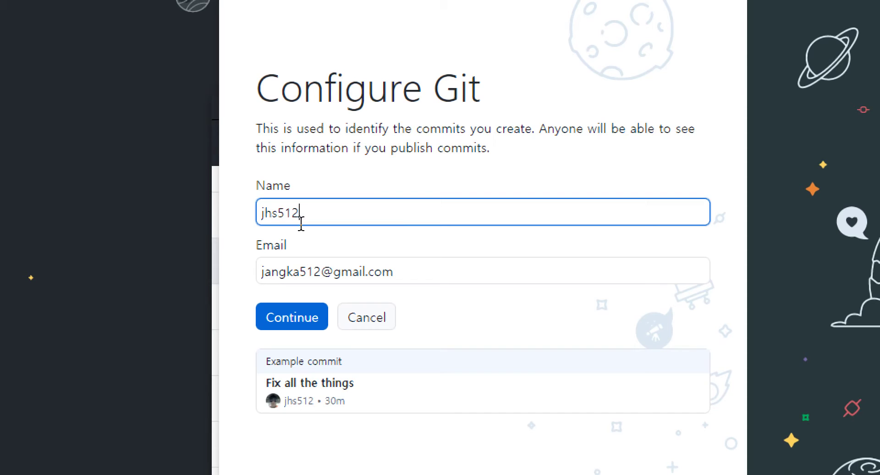
left_click(300, 264)
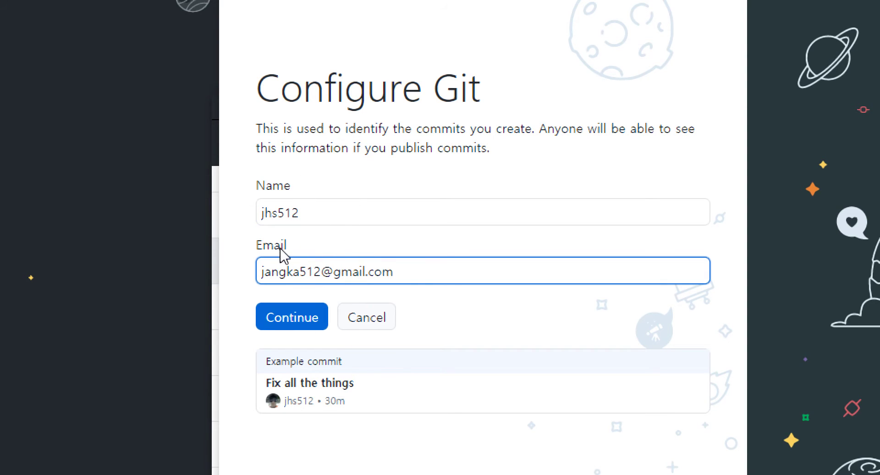
left_click(308, 215)
left_click(451, 281)
left_click(300, 316)
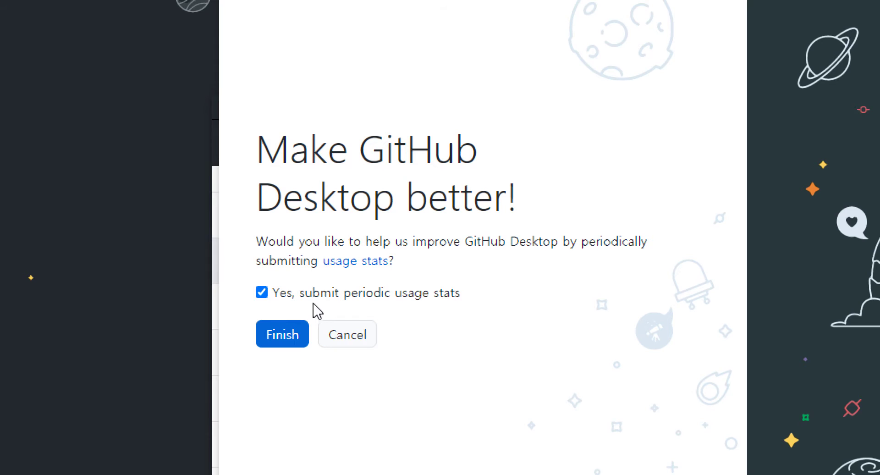
left_click(275, 331)
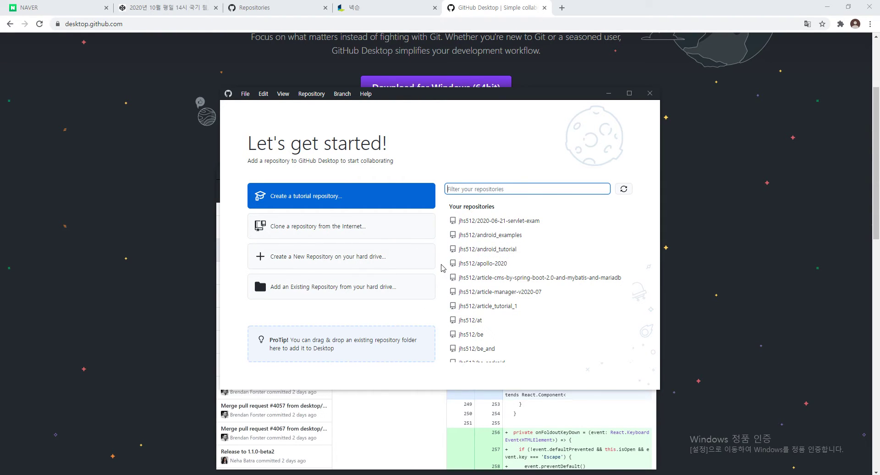
Step: Launch Paint (그림판) and draw a large black-outlined rectangle of about 1198 × 559 px on the canvas
key("super")
type("그림판")
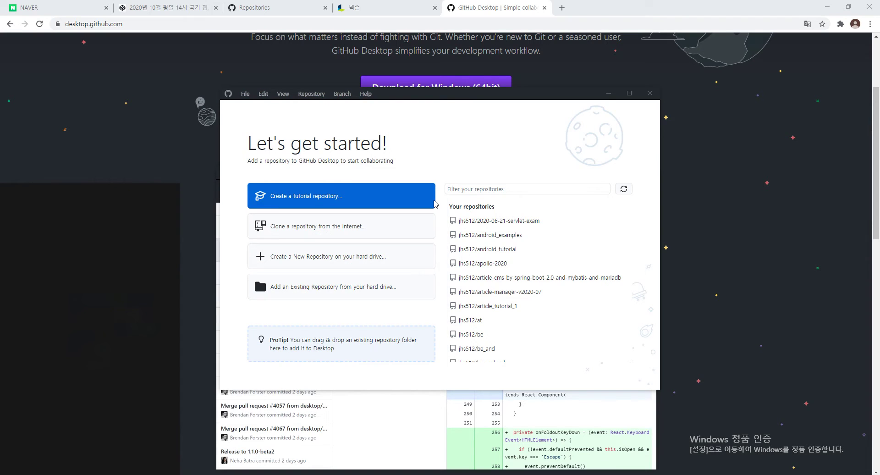
key("Return")
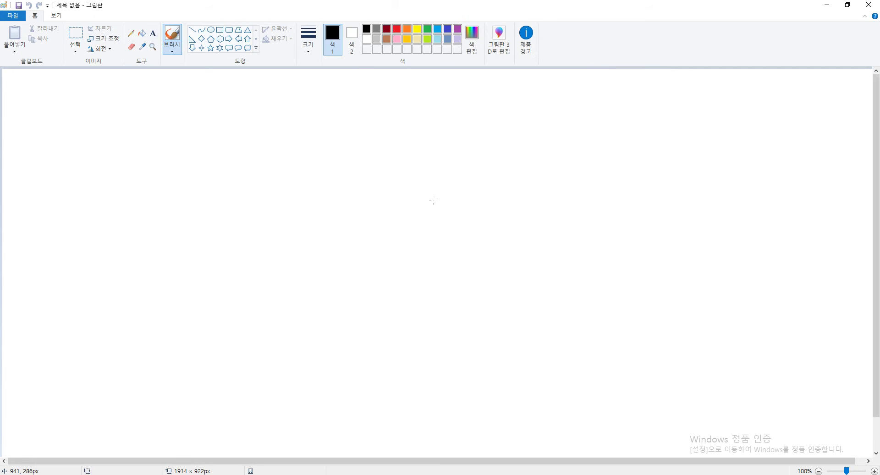
left_click(219, 33)
mouse_move(146, 115)
left_mouse_down()
mouse_move(654, 361)
mouse_move(696, 371)
left_mouse_up()
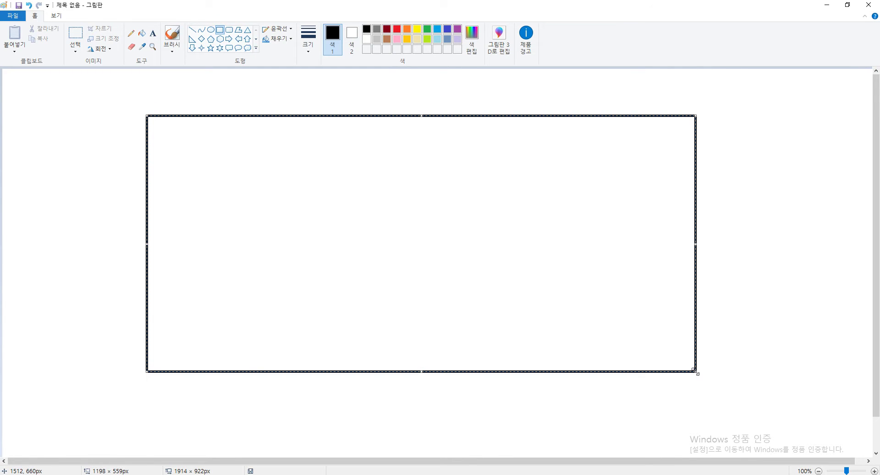
left_click(287, 96)
Step: Draw a rounded rectangle inside the upper-left part of the large rectangle
left_click(227, 32)
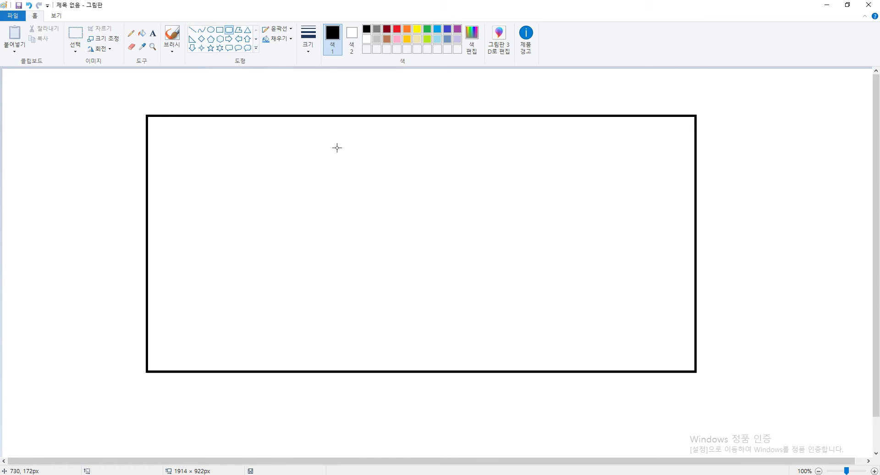
left_click_drag(258, 139, 408, 222)
left_click(500, 206)
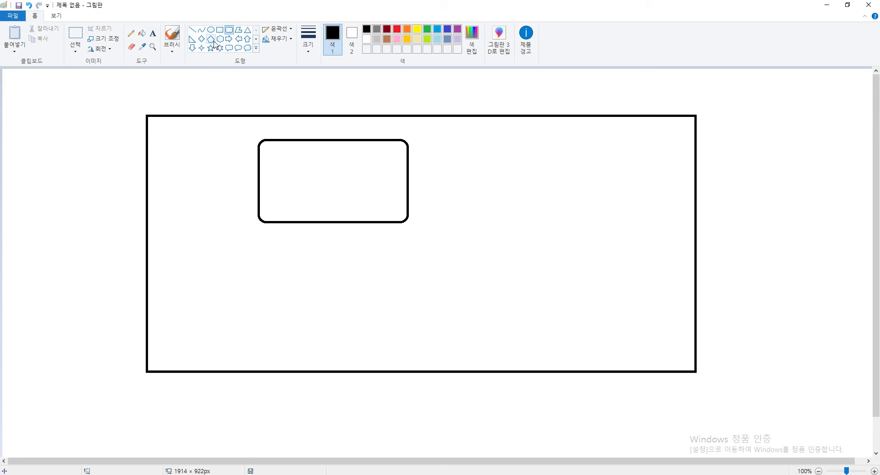
Step: Draw a rounded rectangle of about 163 × 105 px below the large rectangle and a line from it up to the inner rounded rectangle
left_click(316, 191)
mouse_move(415, 98)
left_mouse_down()
mouse_move(390, 97)
mouse_move(408, 91)
left_mouse_up()
left_click(324, 165)
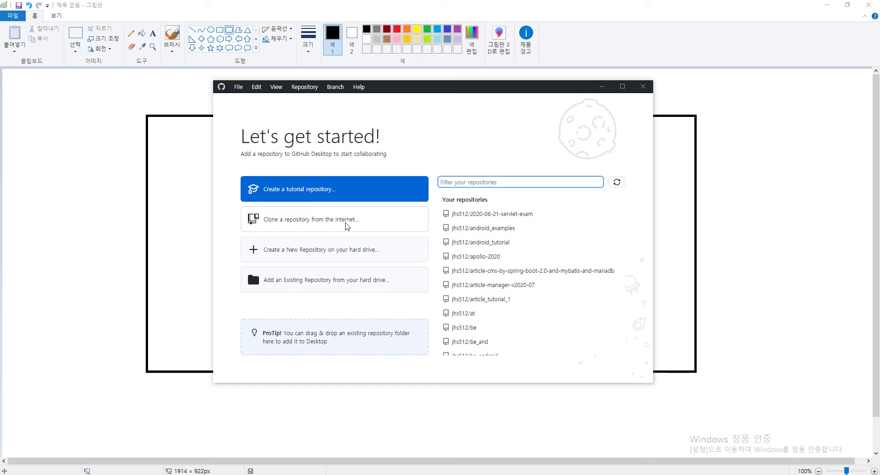
left_click_drag(268, 400, 343, 447)
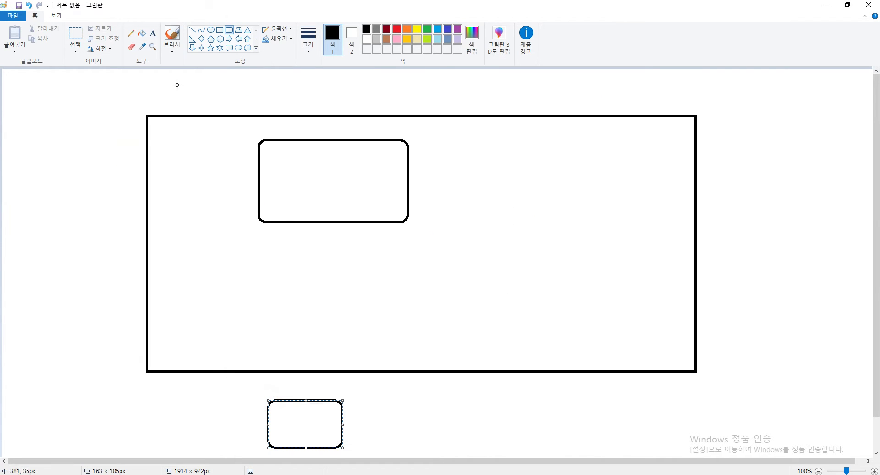
left_click(191, 29)
mouse_move(300, 392)
left_mouse_down()
mouse_move(314, 230)
mouse_move(323, 227)
left_mouse_up()
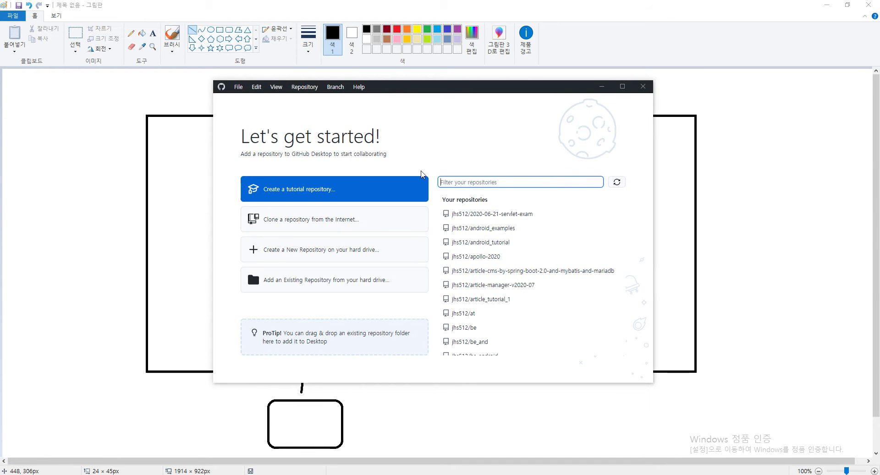
Step: Switch to the web browser and open github.com/new in a new tab
left_click(112, 199)
key("alt+Tab")
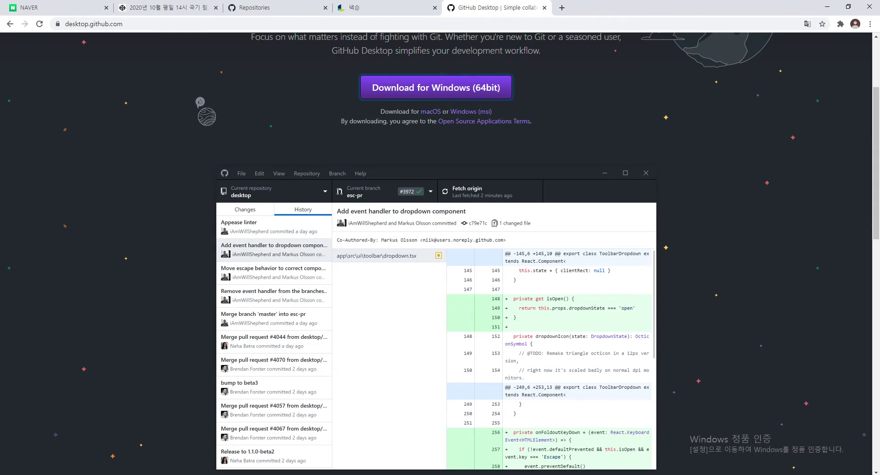
left_click(562, 8)
type("gighgithub.com")
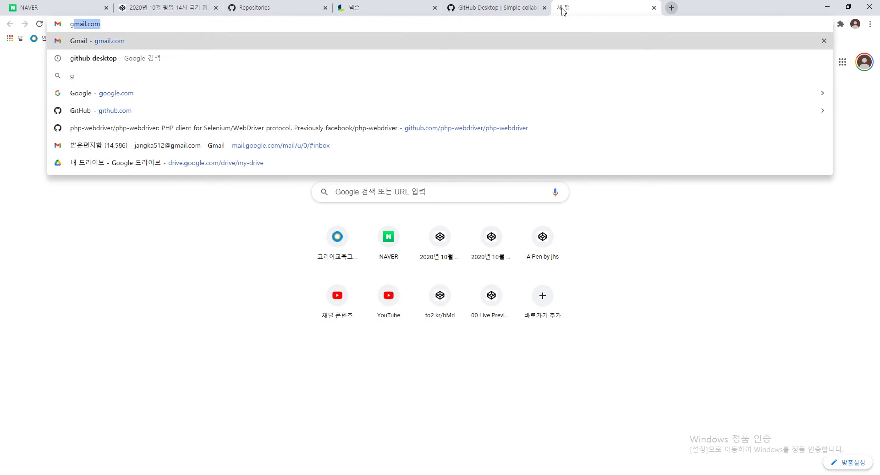
type("/new")
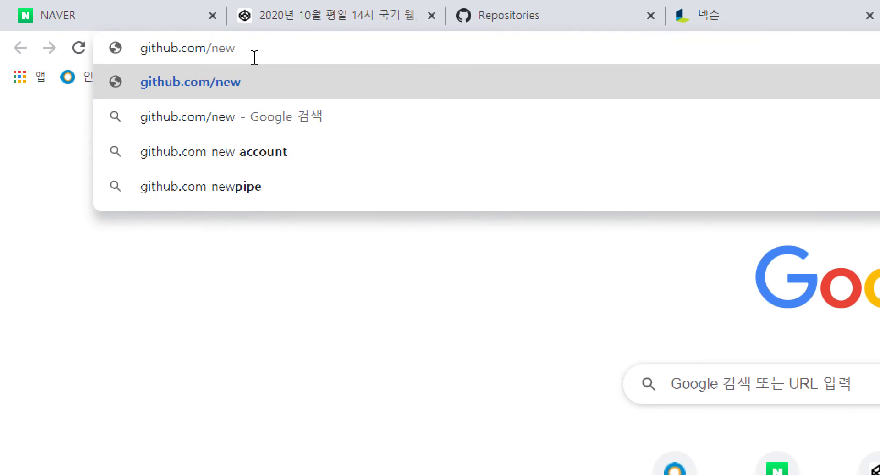
key("Escape")
key("Return")
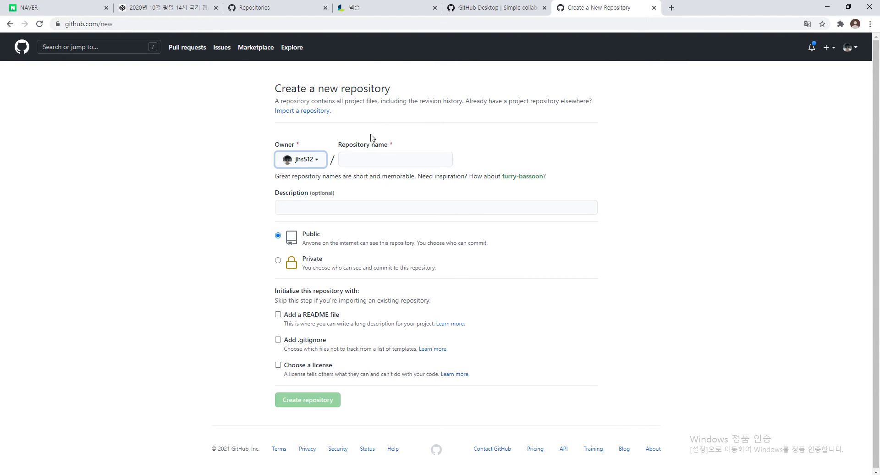
Step: Name the new GitHub repository web-res
double_click(337, 91)
left_click(410, 91)
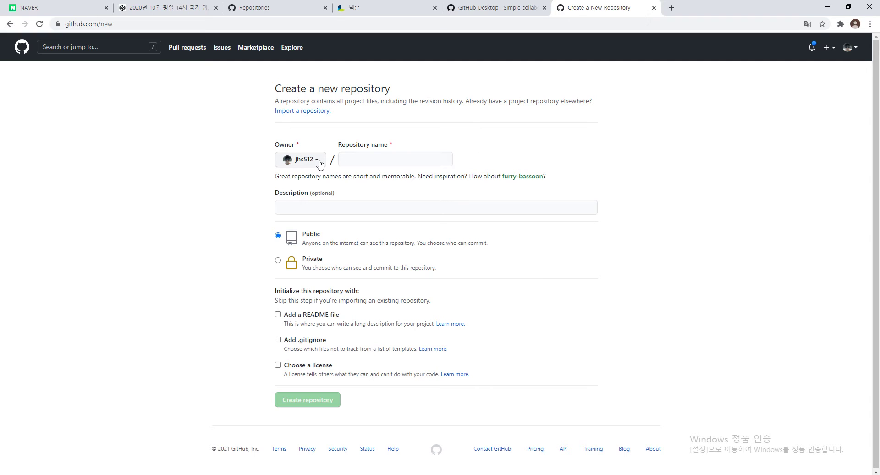
left_click(347, 159)
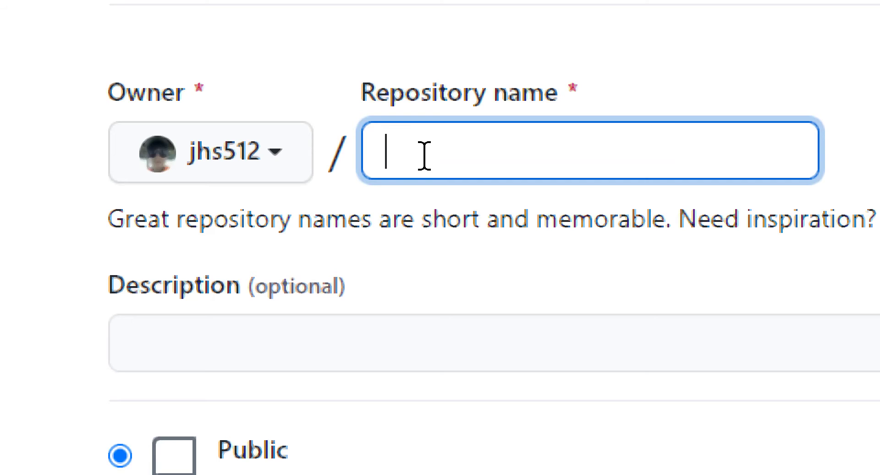
type("web-")
type("r")
type("res")
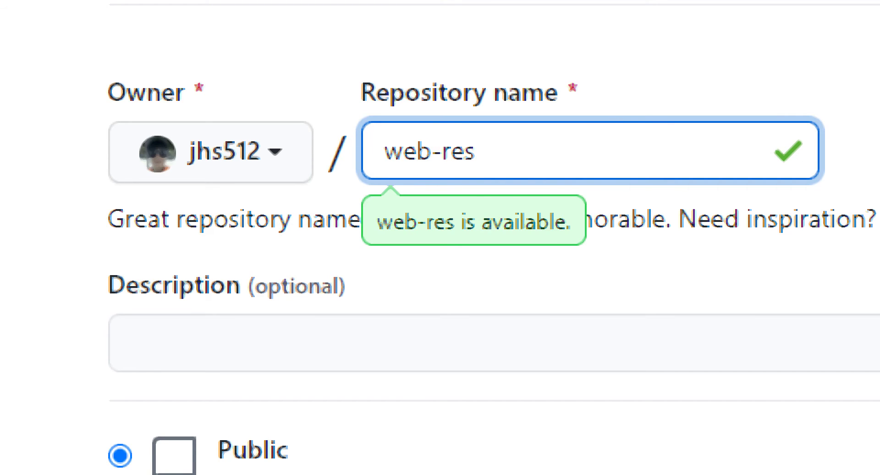
Step: Launch Notepad (메모장), write the repository name web-res in a blank document, and maximize the window
key("ctrl+a")
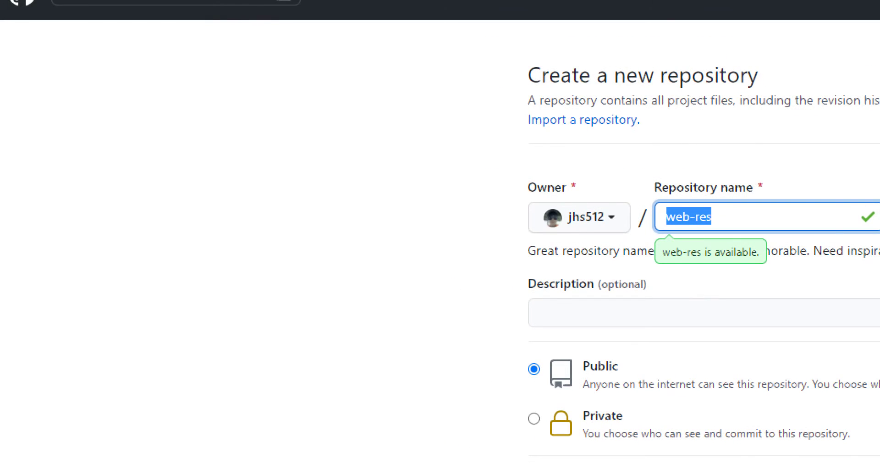
key("super")
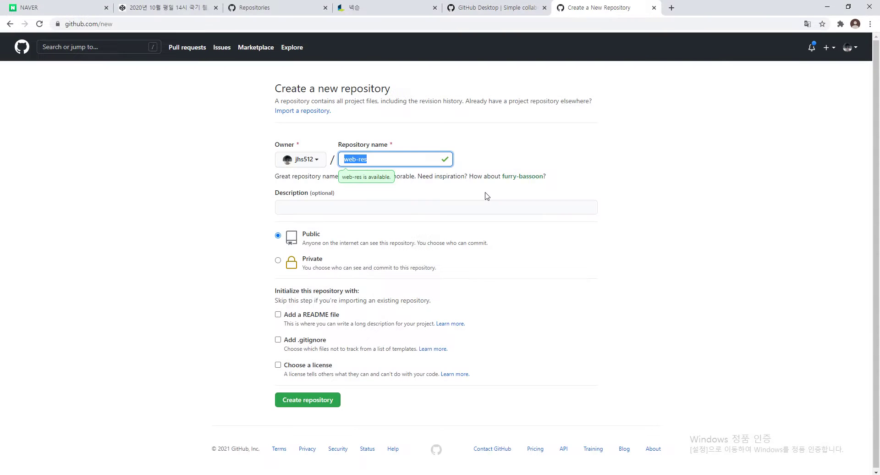
key("super")
type("ㅜㅐ")
key("Return")
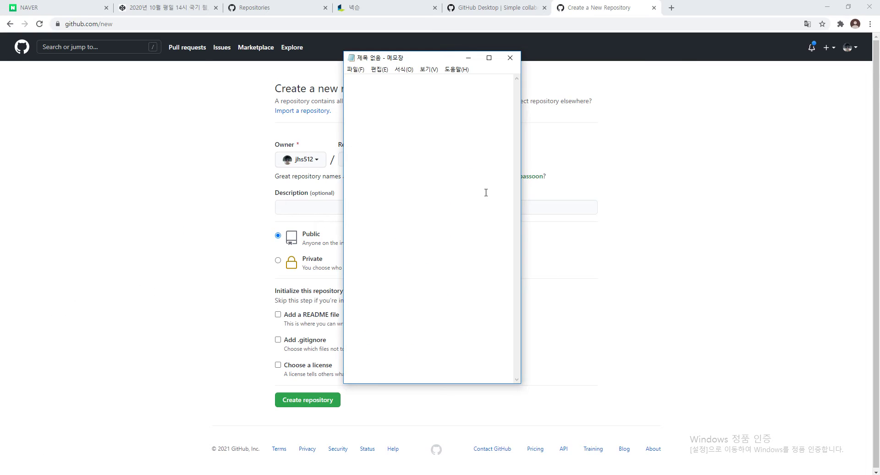
left_click_drag(419, 4, 405, 200)
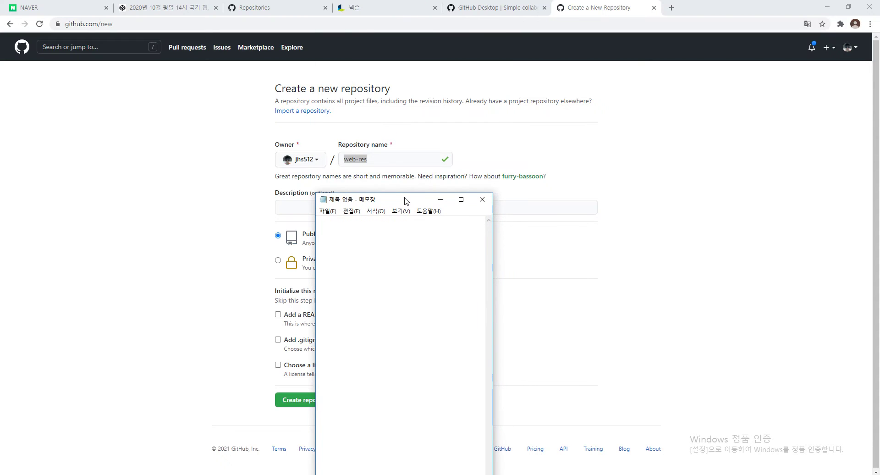
type("web-res")
key("super+Up")
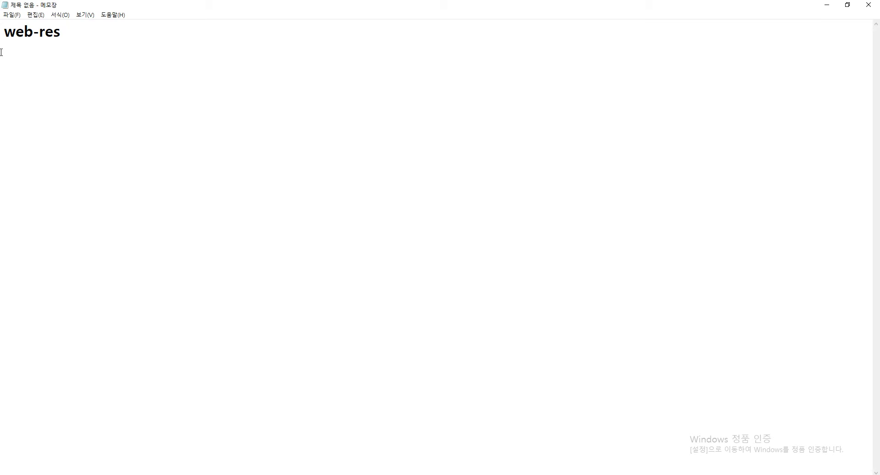
key("alt+Tab")
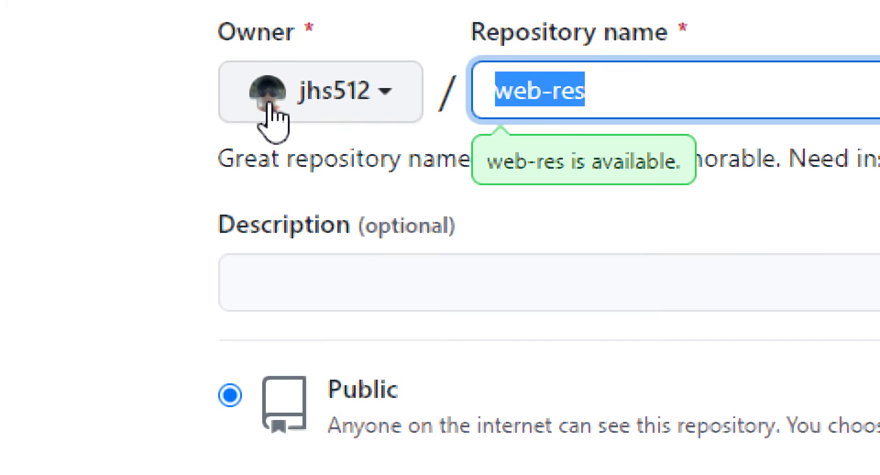
key("alt+Tab")
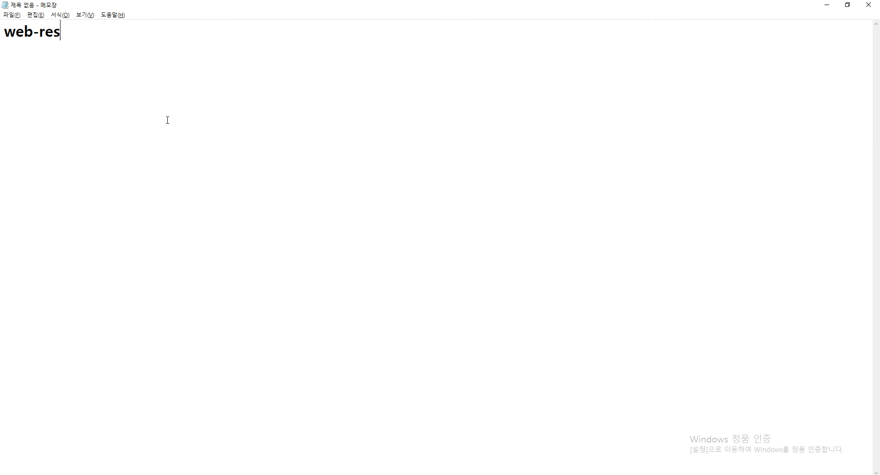
left_click(131, 136)
key("super")
key("Escape")
key("Return")
key("Return")
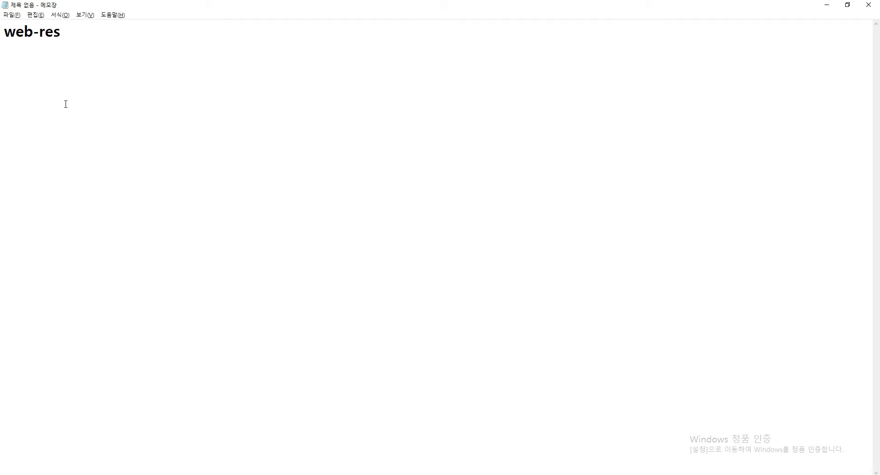
type("https")
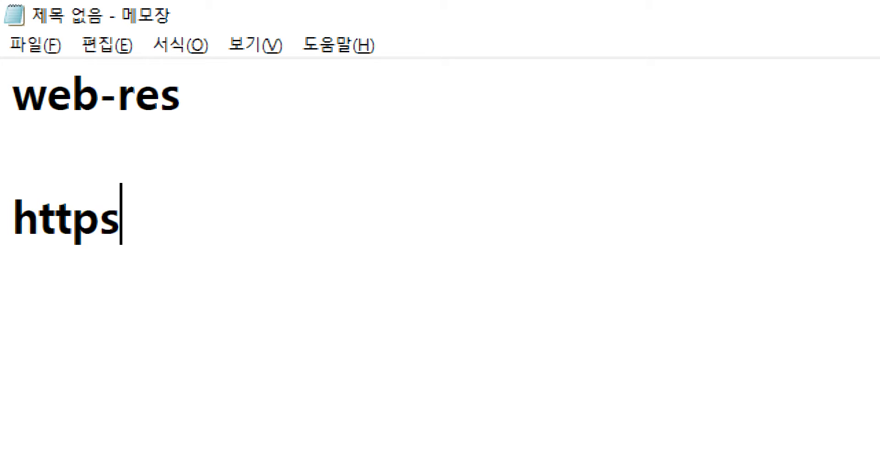
type("://")
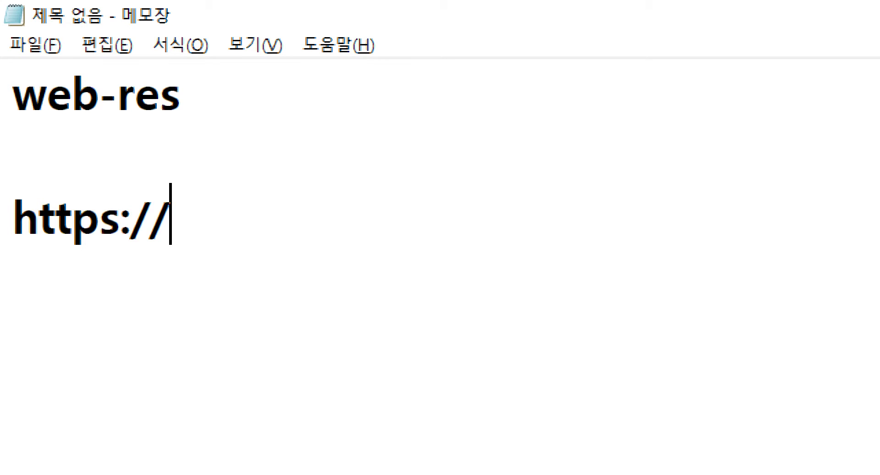
type("github.cio")
key("BackSpace")
key("BackSpace")
key("BackSpace")
type("io/")
key("ctrl+Home")
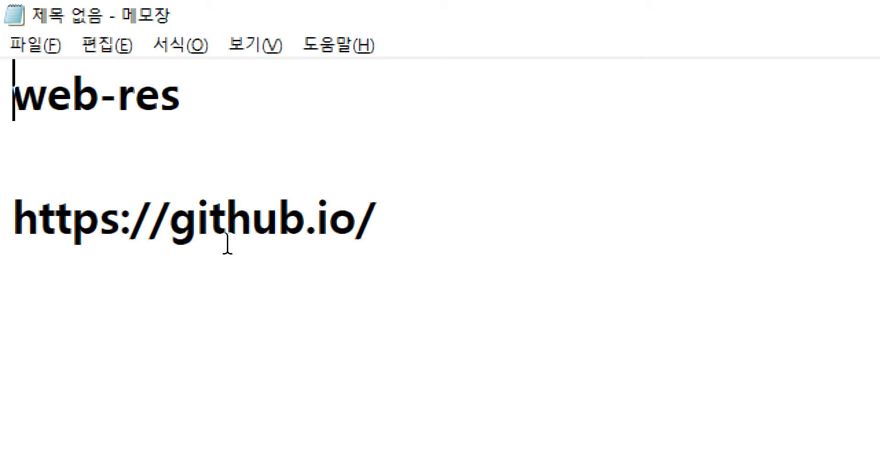
Step: Insert the GitHub account's username followed by a period before github.io in the address
key("shift+End")
left_click(481, 219)
type("jh")
key("BackSpace")
key("BackSpace")
key("Left")
key("Left")
key("Left")
key("Left")
key("Left")
key("Left")
key("Left")
key("Left")
key("Left")
key("Left")
type("jhs512.")
key("Left")
key("shift+Left")
key("shift+Left")
key("shift+Left")
key("shift+Left")
key("shift+Left")
key("Left")
key("Right")
key("Right")
key("Right")
key("Right")
key("Right")
key("Right")
key("End")
Step: Copy web-res from the first line onto the end of the github.io address, and select the whole address
key("ctrl+Home")
key("shift+End")
key("ctrl+c")
key("ctrl+End")
key("ctrl+v")
key("shift+Home")
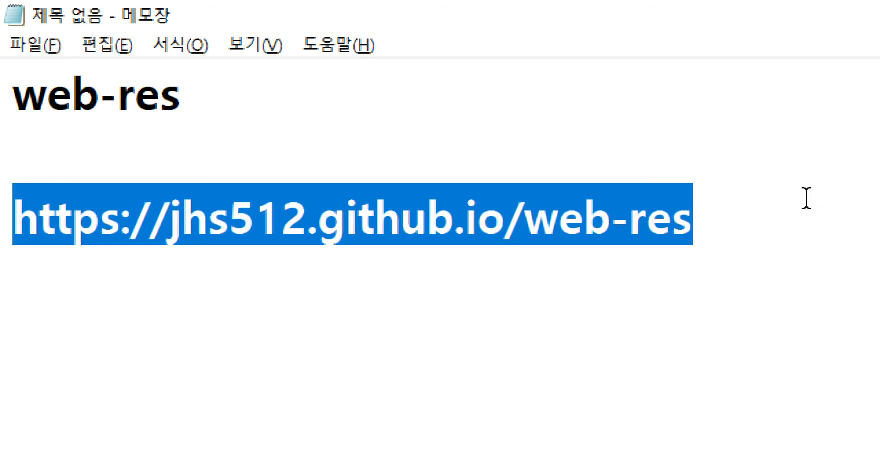
key("ctrl")
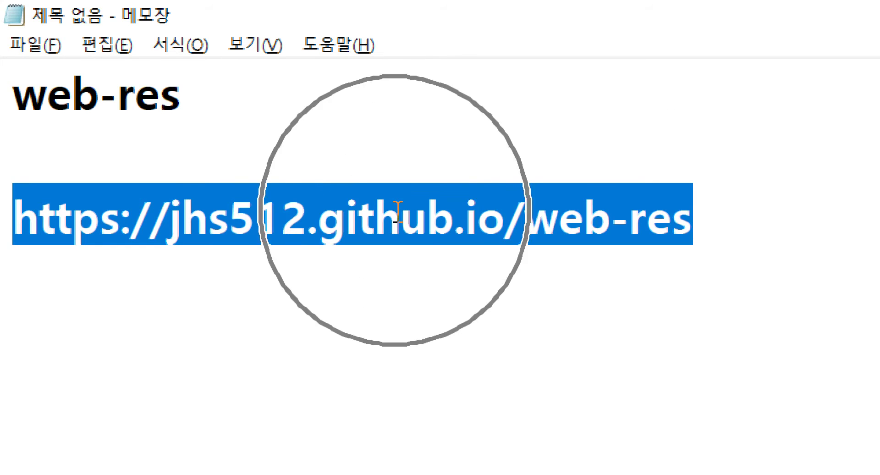
left_click(417, 169)
left_click(451, 206)
left_click_drag(764, 232, 4, 317)
left_click(420, 194)
left_click(430, 147)
left_click_drag(735, 222, 4, 218)
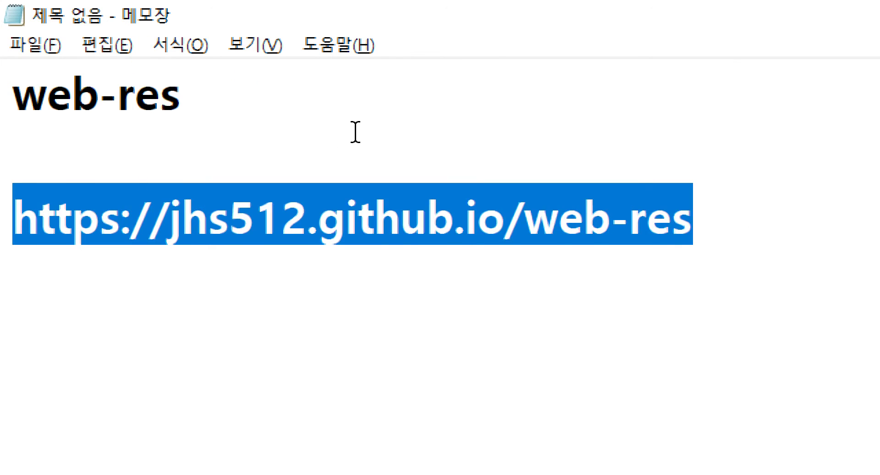
left_click(357, 126)
left_click_drag(722, 216, 5, 215)
left_click(453, 231)
left_click(767, 237)
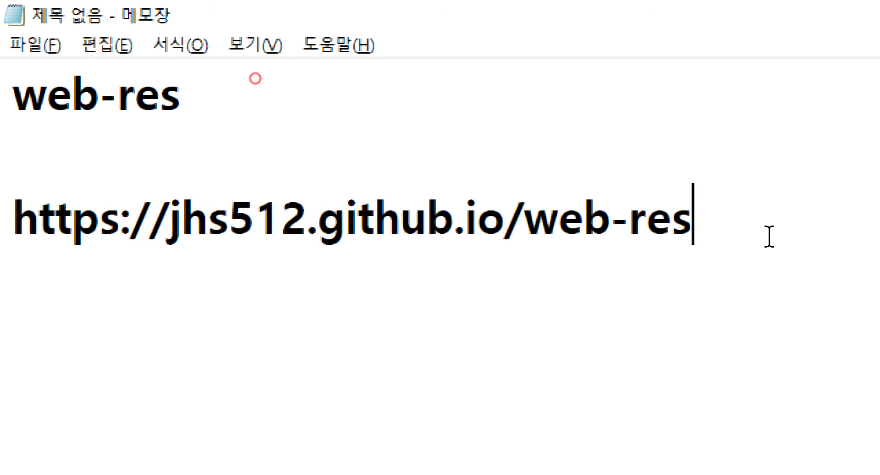
Step: Append a slash to the web-res address and paste a copy of it on the line below
type("/.")
key("BackSpace")
key("shift+Home")
key("ctrl+c")
key("End")
key("Return")
key("ctrl+v")
Step: Delete the web-res line, the blank line and the duplicate address, keeping a single address line
left_click(736, 228)
key("Up")
key("shift+Up")
key("Delete")
key("Delete")
key("shift+Down")
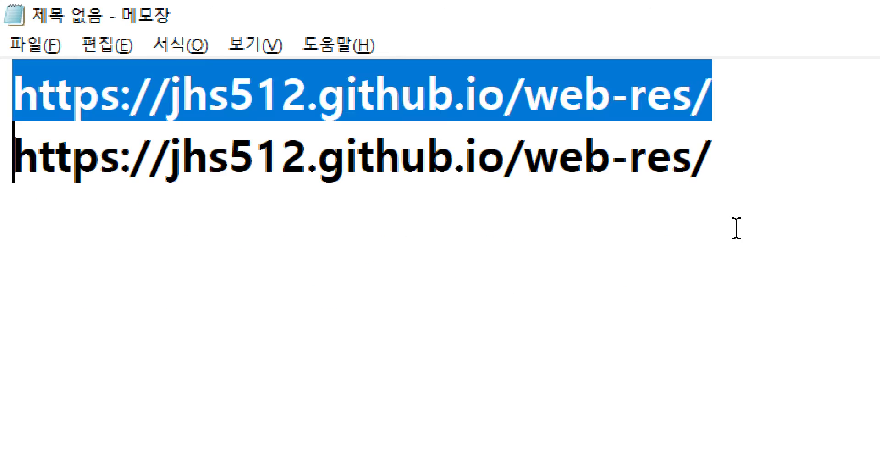
key("Delete")
key("End")
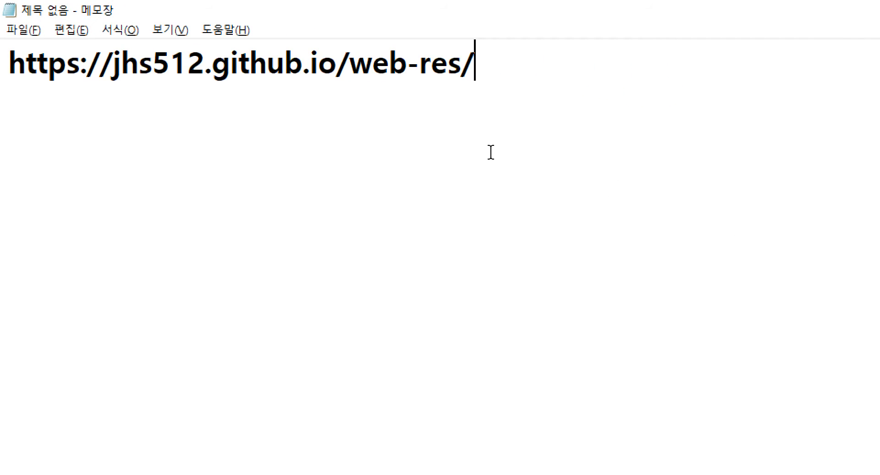
Step: Write the file path nexon/logo.gif two lines below the address
key("BackSpace")
key("Return")
type("next")
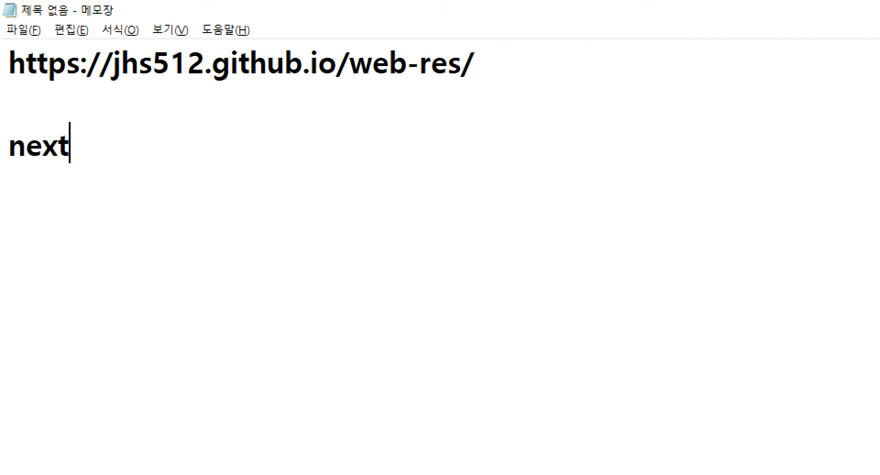
key("BackSpace")
type("on/")
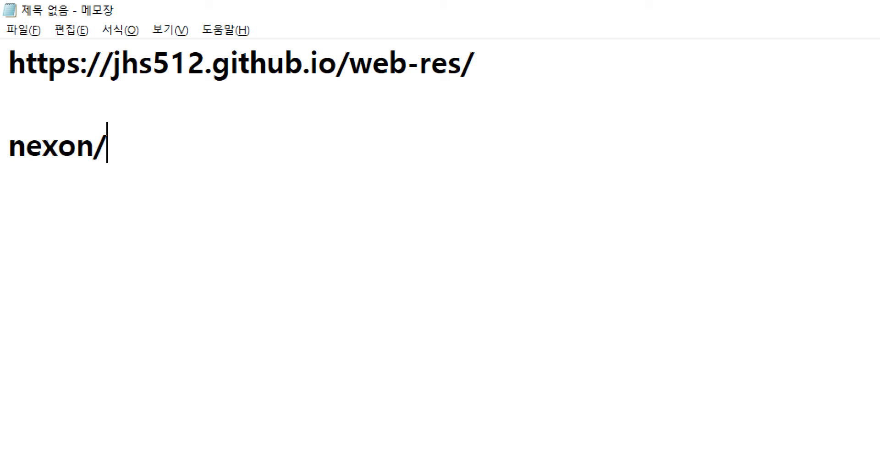
type("logo.gif")
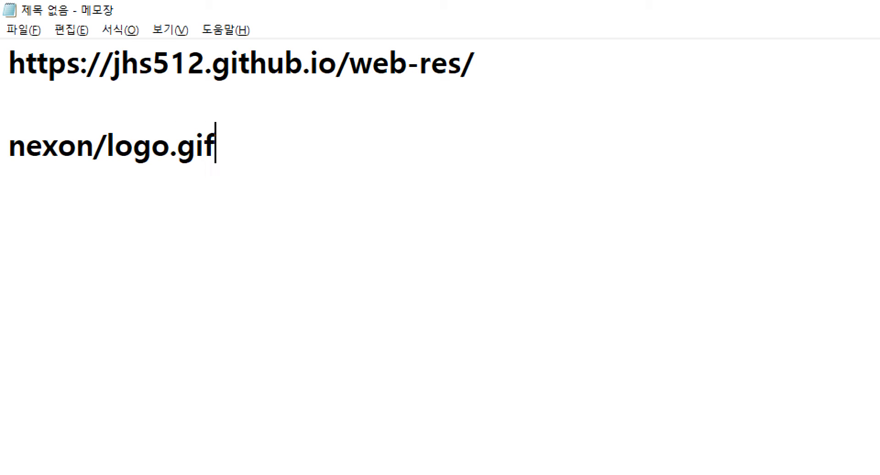
Step: Append a copy of nexon/logo.gif to the end of the web-res/ address, and copy the complete address
key("shift+Home")
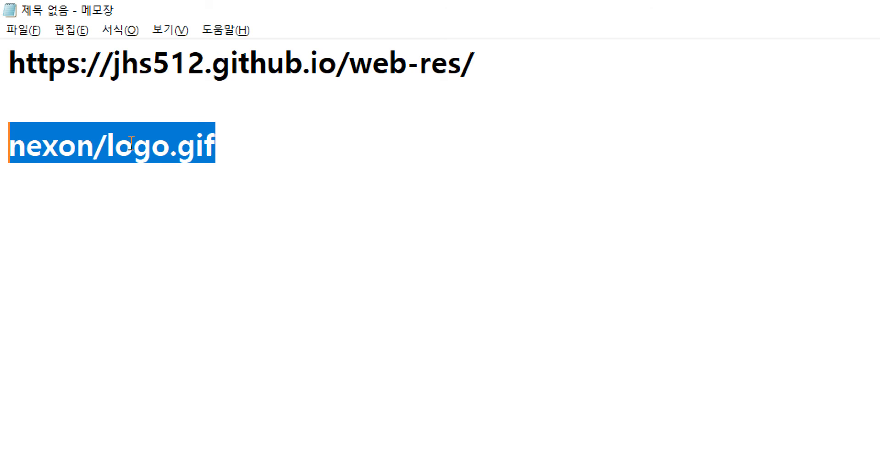
key("ctrl+c")
key("ctrl+Home")
key("End")
key("ctrl+v")
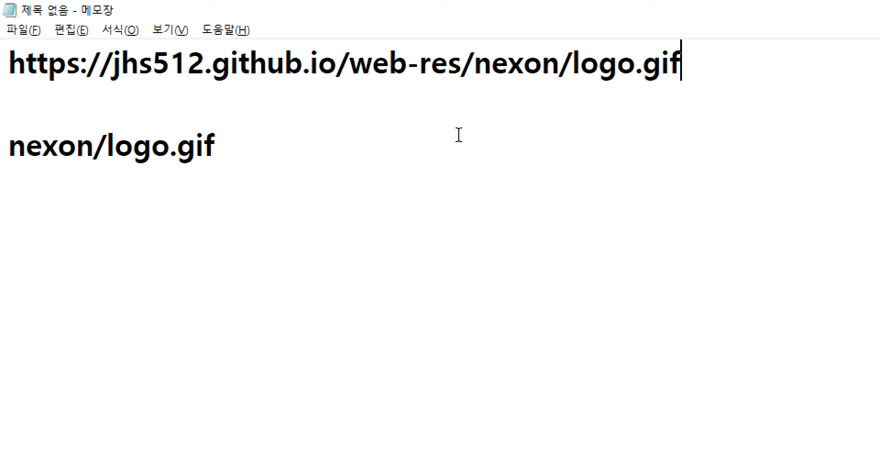
key("shift+Home")
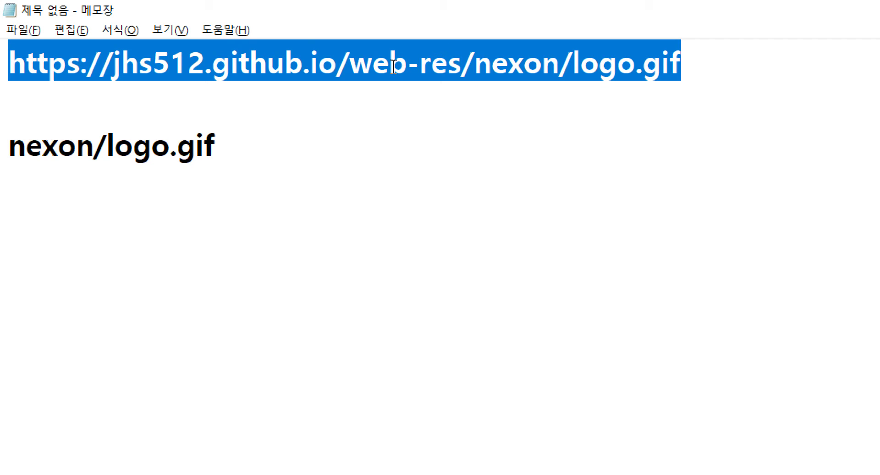
key("ctrl+c")
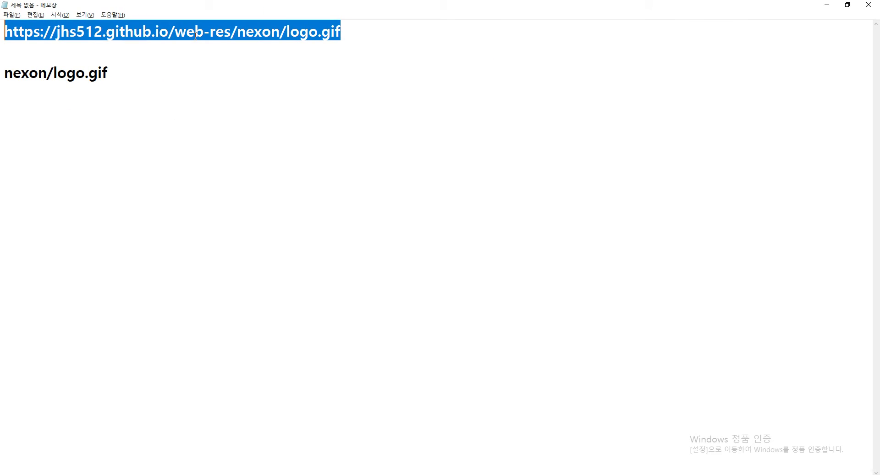
Step: Return to the new repository form in the browser and enable initializing web-res with a README file
key("alt+Tab")
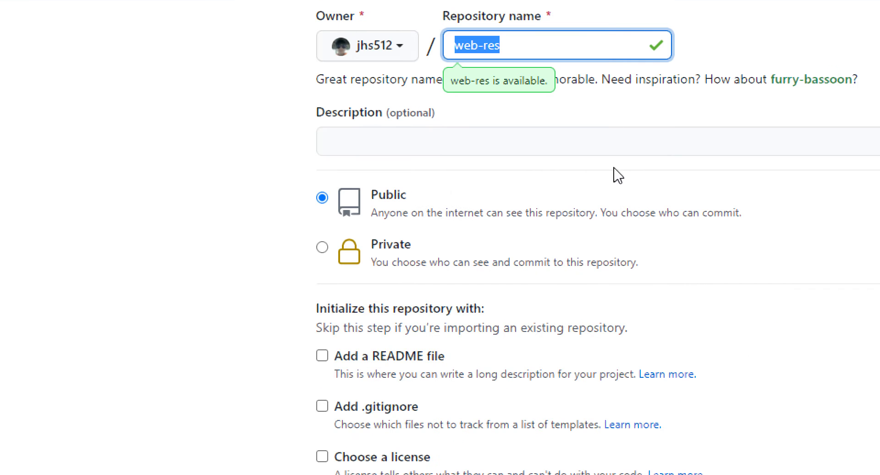
left_click(567, 45)
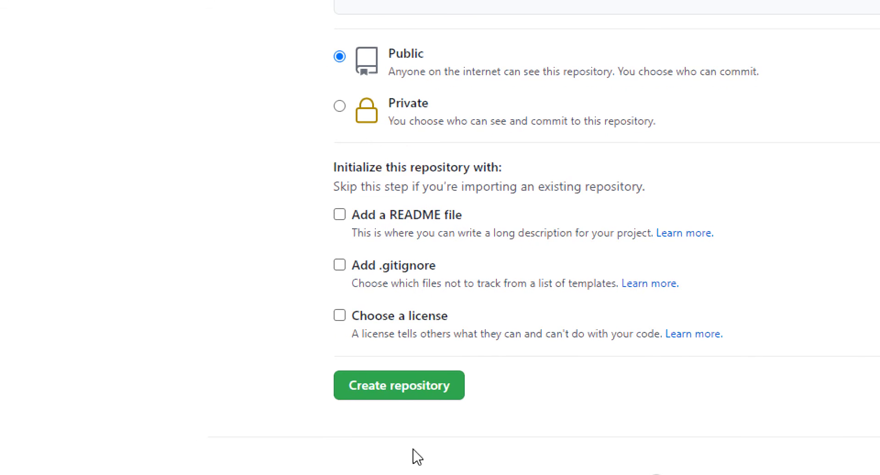
left_click(339, 215)
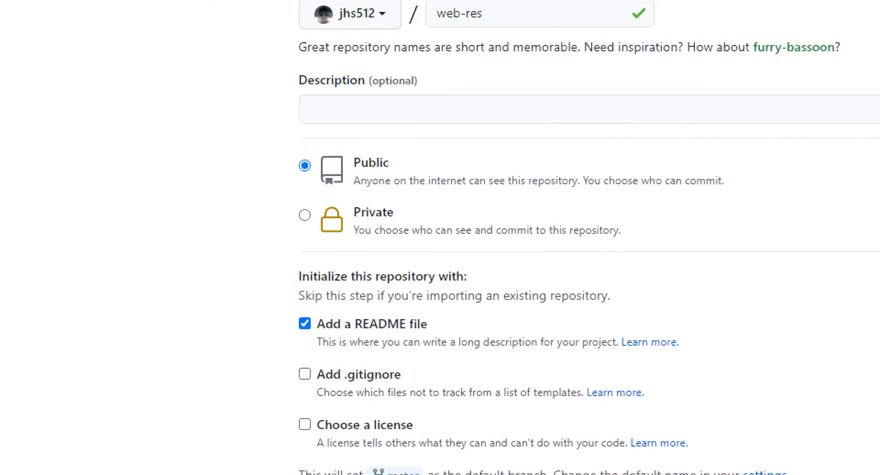
Step: Enter 웹 리소스 as the description and create the public web-res repository
left_click(338, 58)
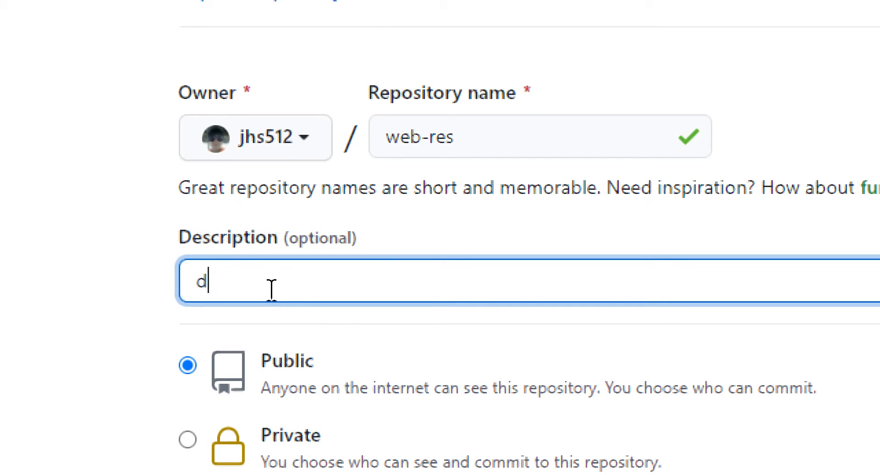
type("웹 리소스")
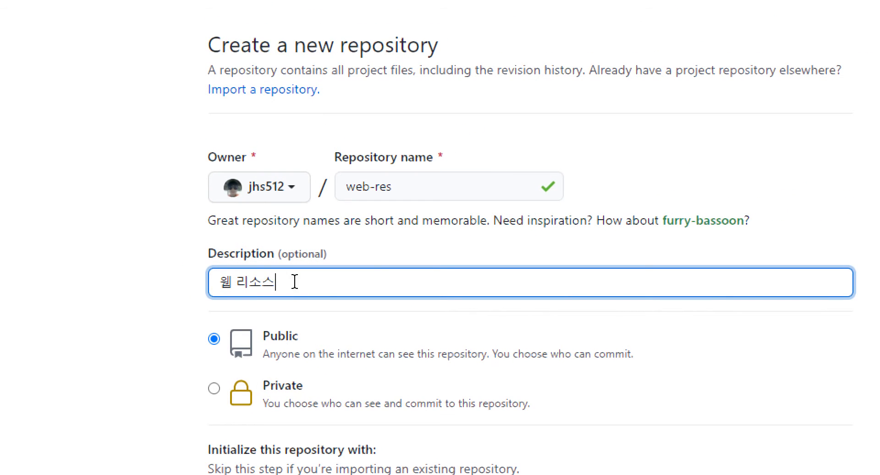
left_click_drag(289, 283, 191, 289)
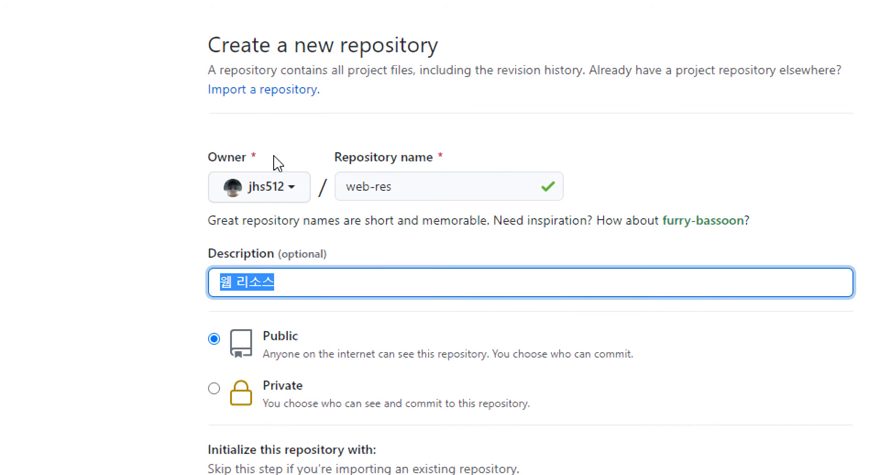
left_click(304, 291)
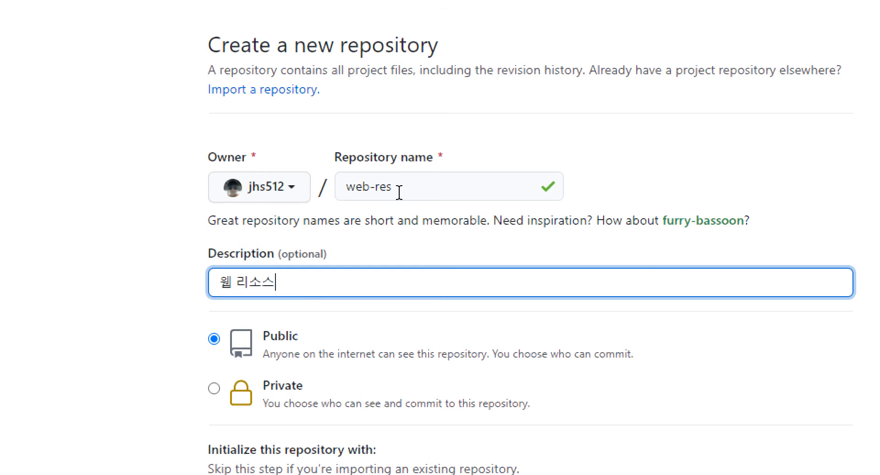
scroll(304, 294, "down", 5)
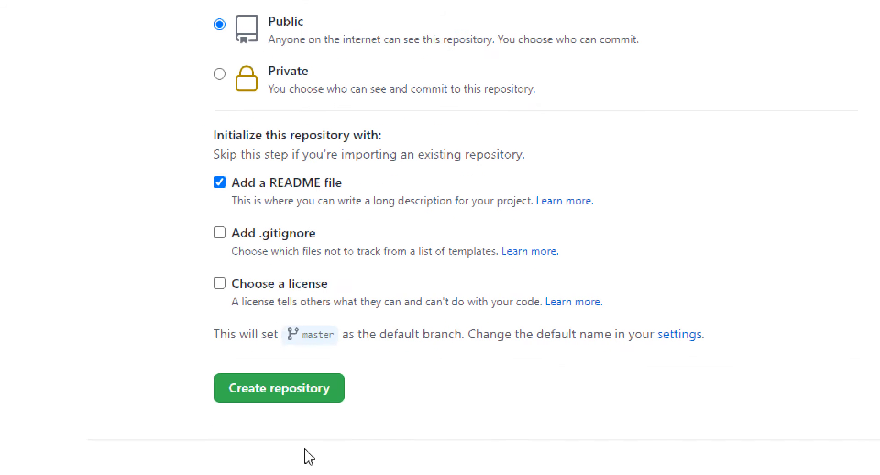
left_click(282, 393)
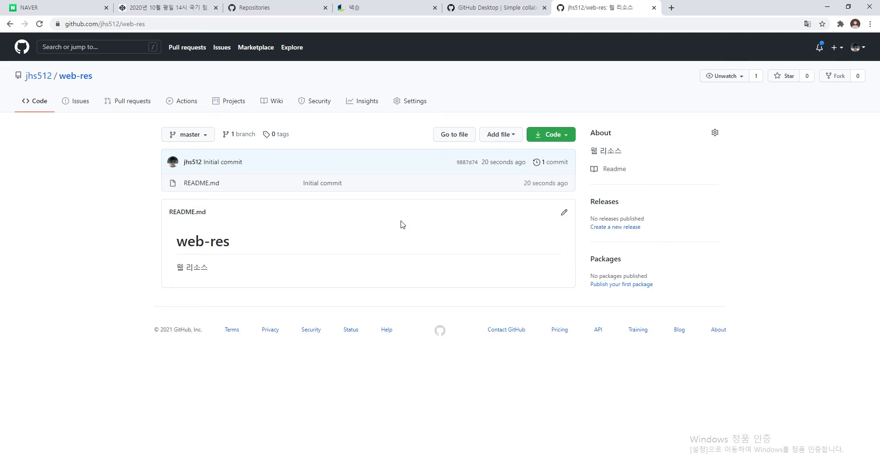
Step: Open the settings of the web-res repository and go to its GitHub Pages section
left_click(312, 234)
left_click(417, 104)
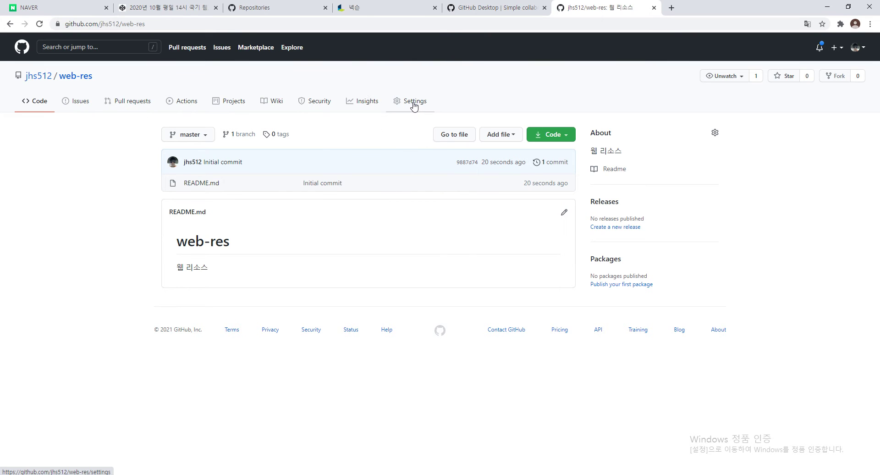
left_click(414, 105)
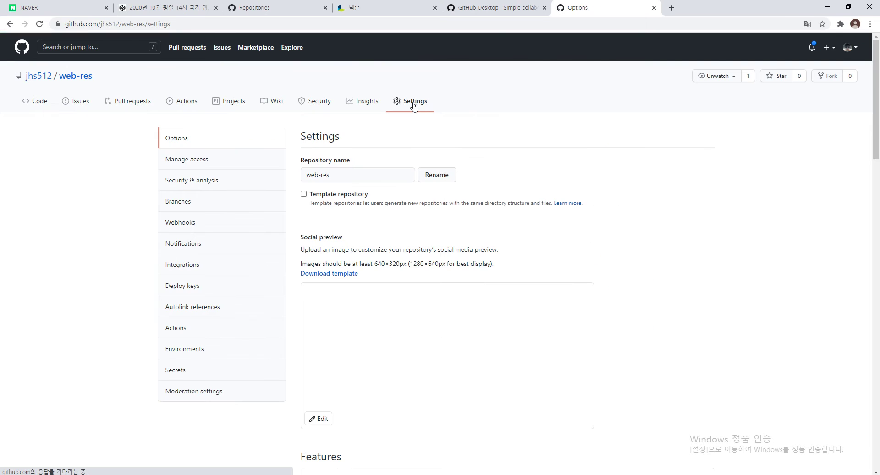
scroll(422, 253, "down", 15)
scroll(422, 253, "down", 6)
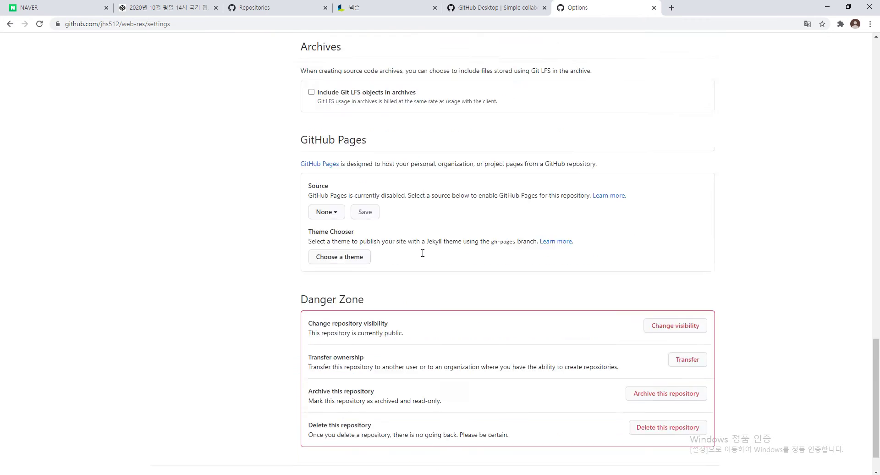
scroll(361, 181, "up", 20)
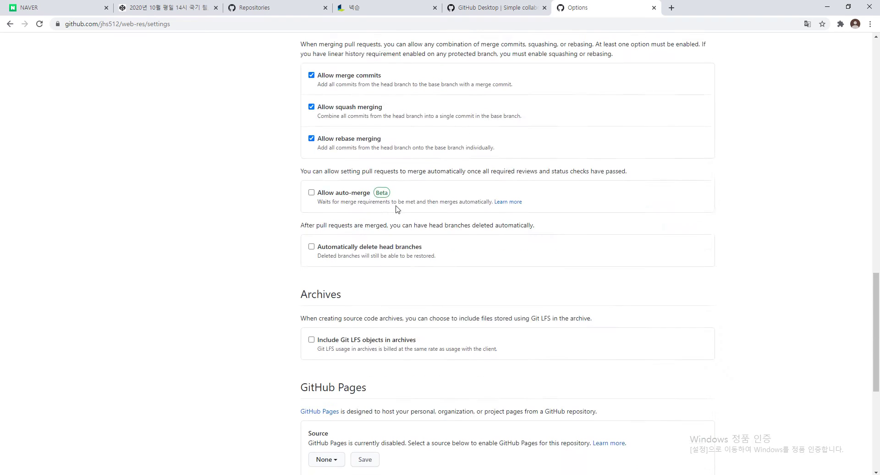
scroll(405, 211, "down", 8)
scroll(405, 211, "down", 10)
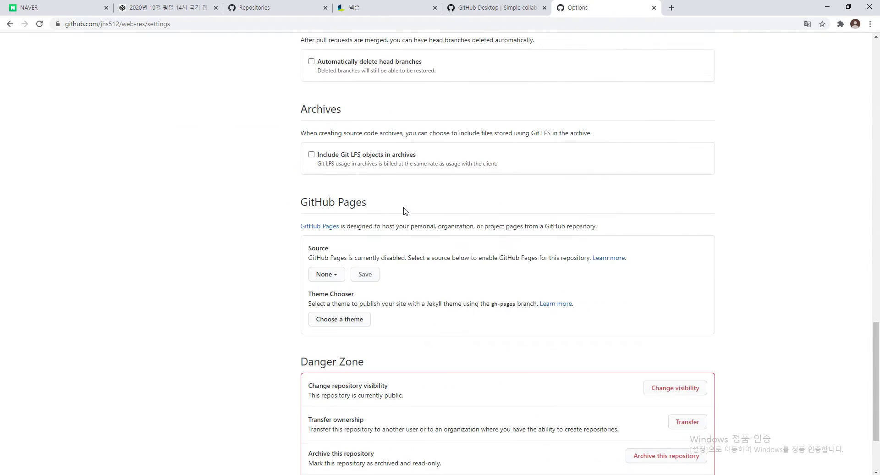
triple_click(335, 97)
left_click(333, 99)
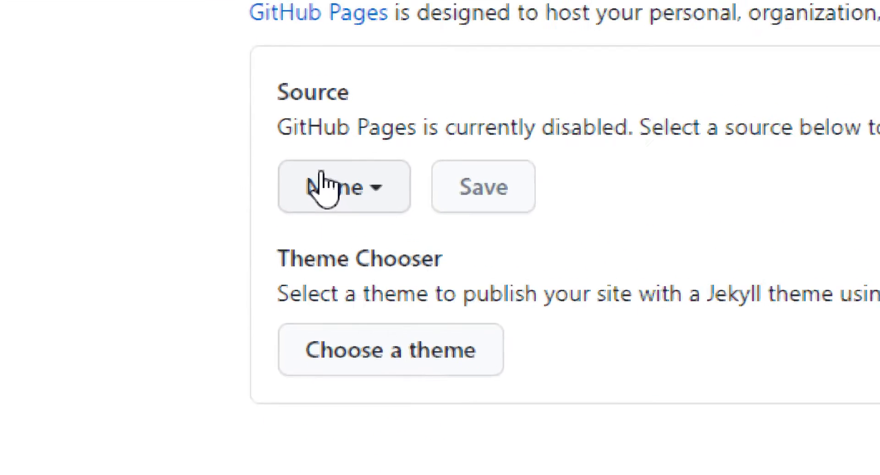
Step: Set the GitHub Pages source to the root folder of the master branch and save it
left_click(348, 186)
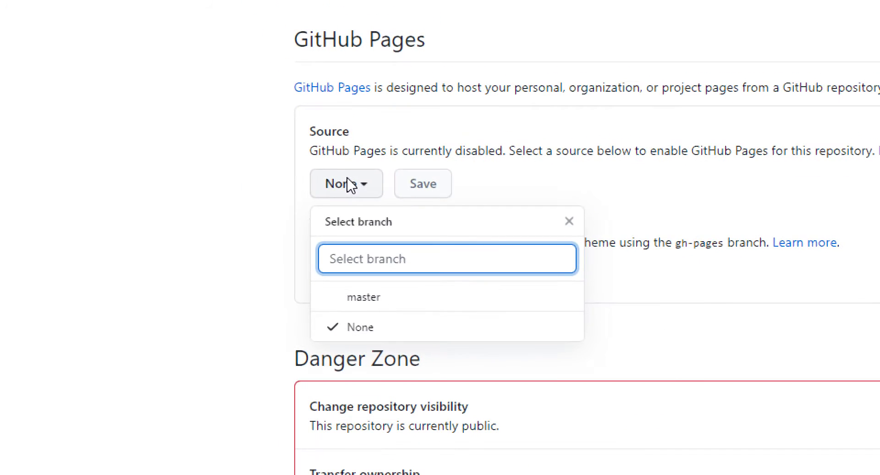
left_click(371, 303)
left_click(389, 184)
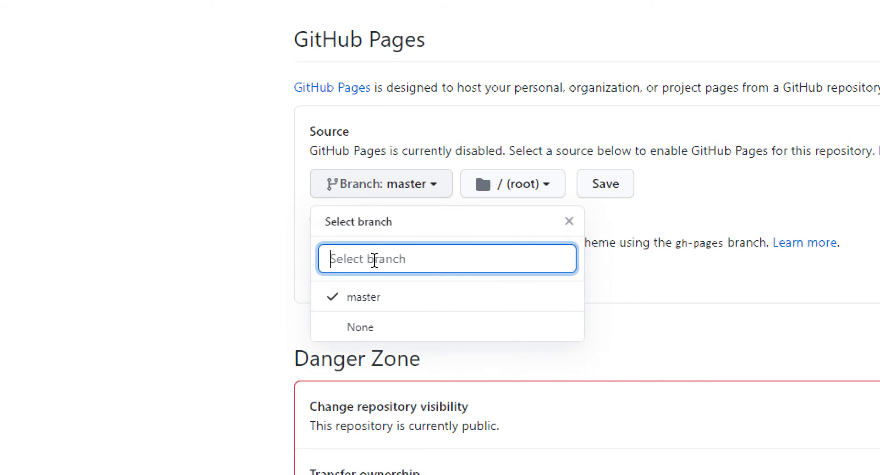
left_click(380, 191)
left_click(382, 193)
left_click(379, 300)
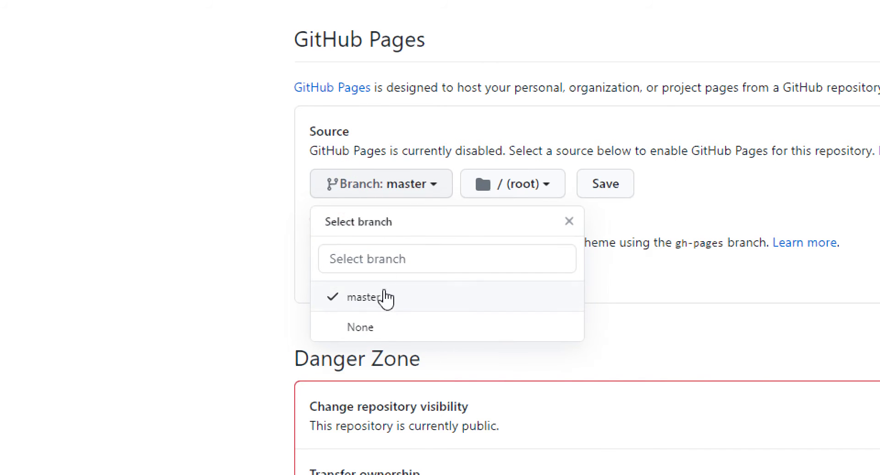
left_click(397, 185)
left_click(397, 185)
left_click(397, 184)
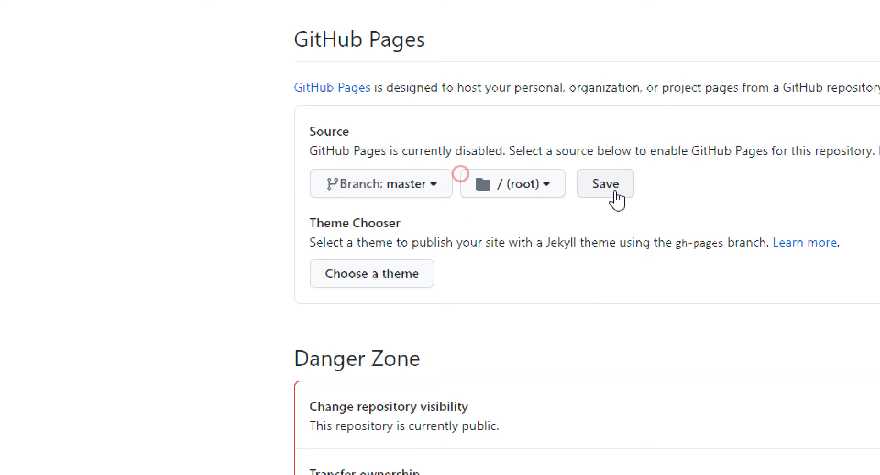
left_click(615, 193)
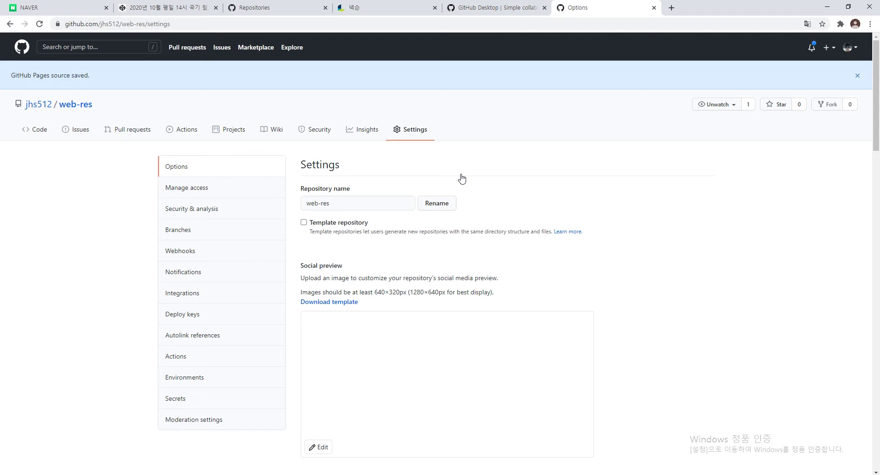
Step: Find the published site address in the GitHub Pages settings and highlight it
scroll(380, 280, "down", 20)
scroll(379, 298, "up", 3)
scroll(379, 299, "up", 1)
key("ctrl")
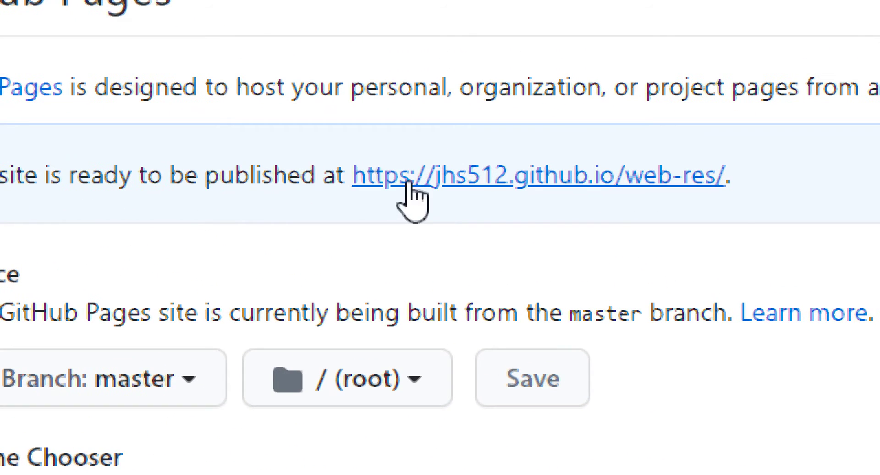
left_click_drag(743, 193, 356, 204)
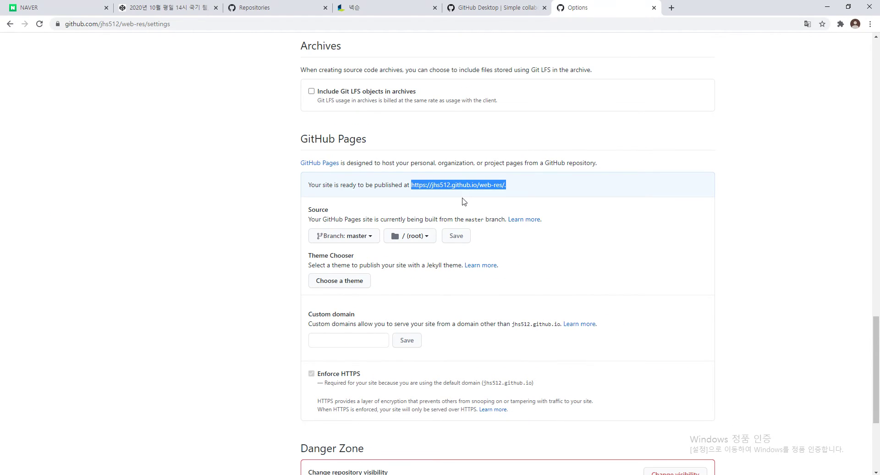
Step: Bring GitHub Desktop to the front, and launch Paint (그림판) with a blank canvas
key("alt+Tab")
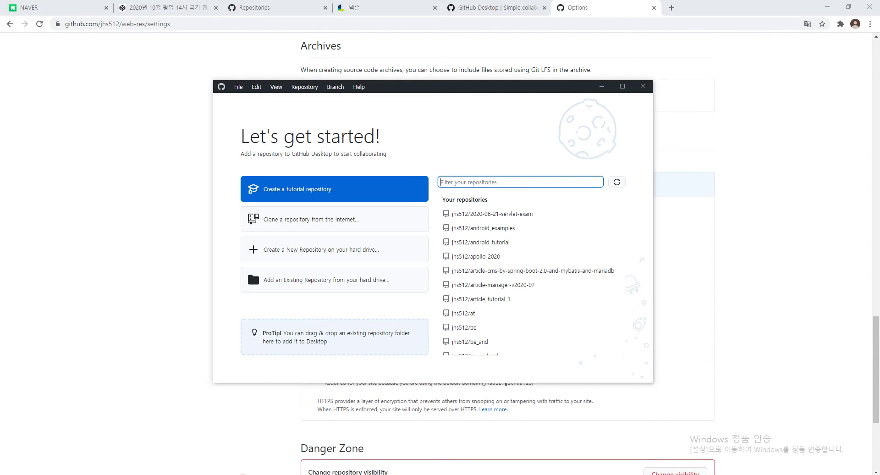
mouse_move(472, 89)
left_mouse_down()
mouse_move(473, 118)
mouse_move(483, 101)
left_mouse_up()
key("super")
type("그림판")
key("Return")
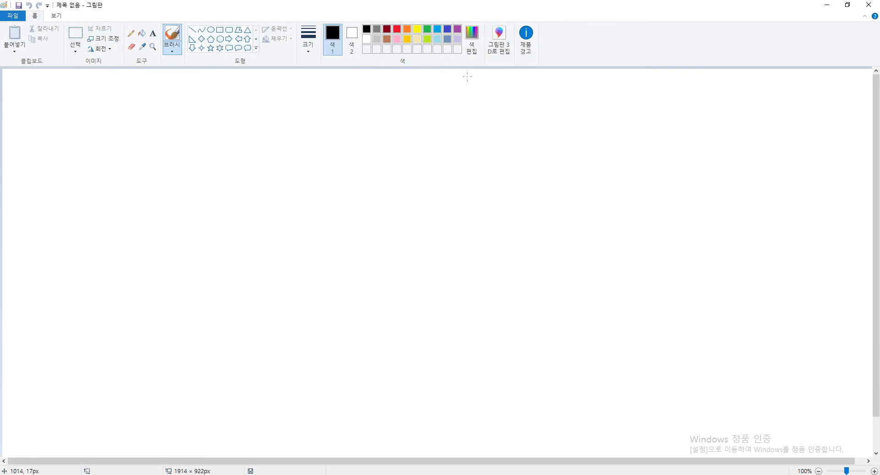
Step: Draw a large black rectangle on the upper canvas with a small black rounded rectangle inside it
left_click(220, 30)
left_click_drag(279, 122, 580, 252)
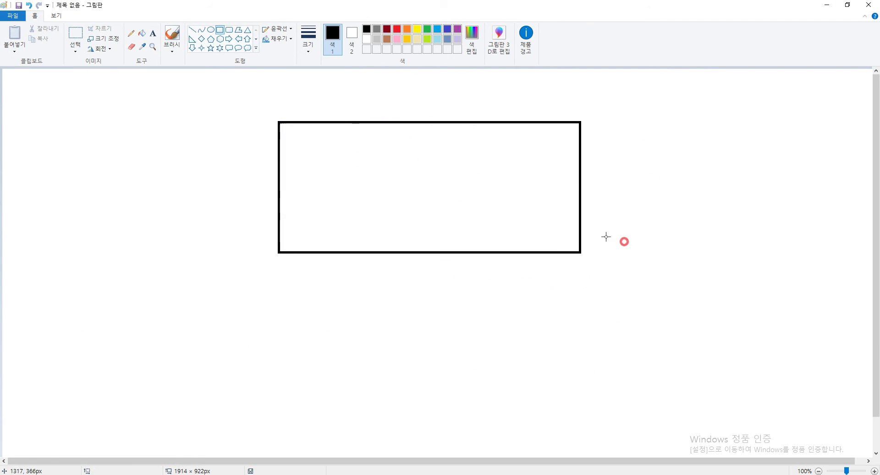
left_click(230, 30)
left_click_drag(335, 144, 376, 170)
left_click(221, 173)
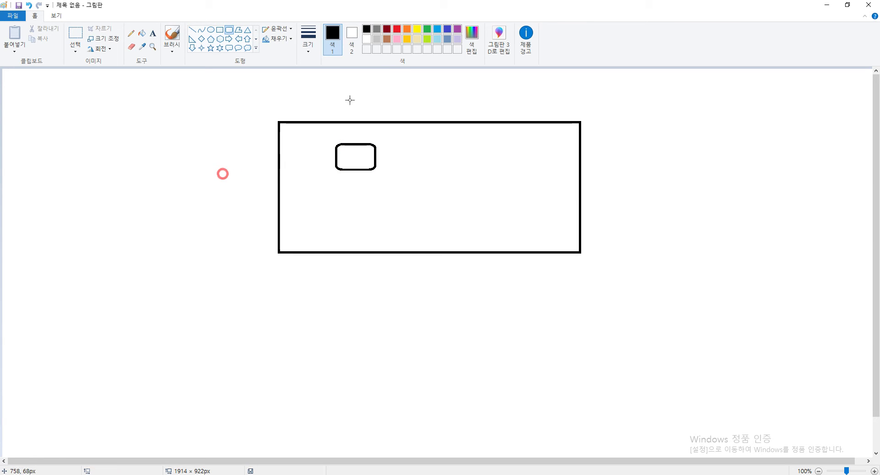
Step: Draw a large red rectangle below the black one and a green rounded rectangle inside it
left_click(397, 29)
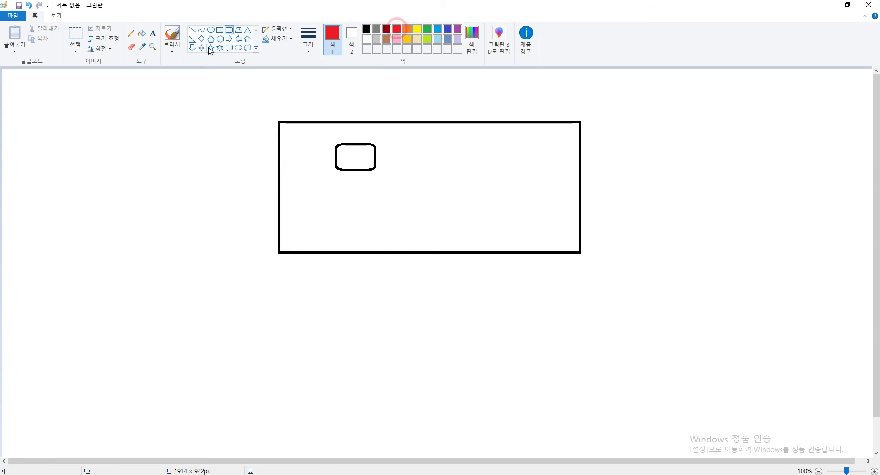
left_click(220, 30)
left_click_drag(217, 284, 481, 427)
left_click(570, 370)
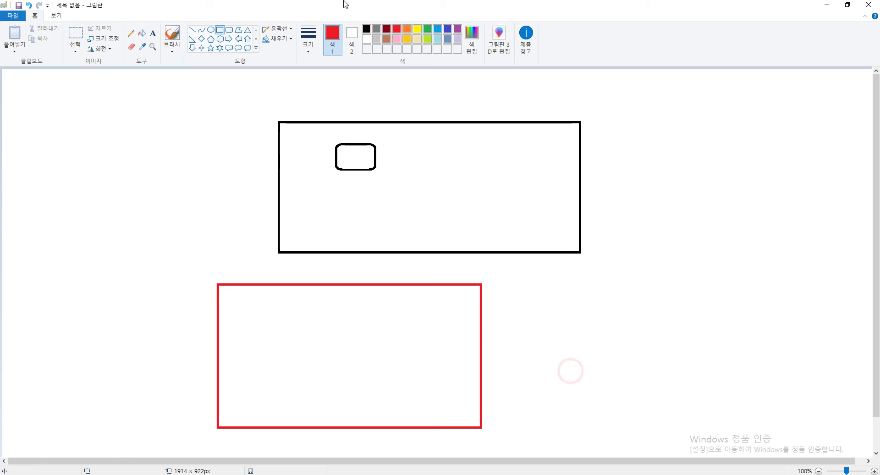
left_click(428, 31)
left_click(228, 30)
left_click_drag(288, 318, 345, 365)
left_click(348, 155)
Step: Draw a green arrow from the small black box down to the green box, and a second line back up
left_click(191, 30)
left_click_drag(323, 317, 349, 176)
key("ctrl+z")
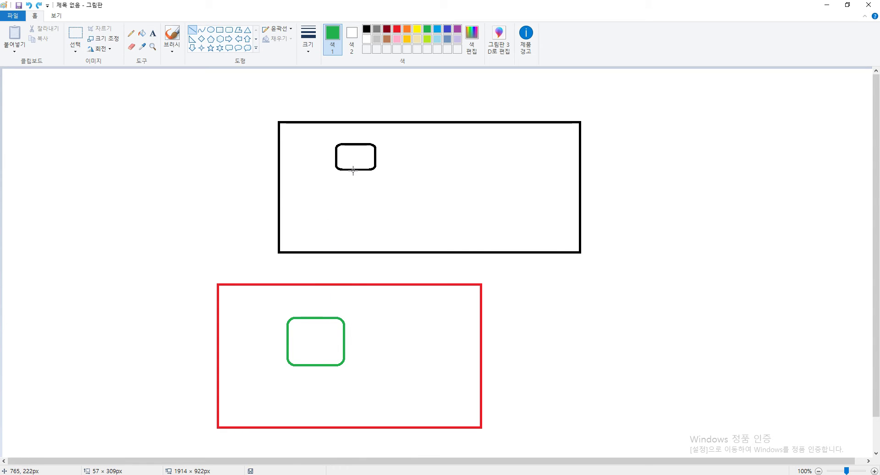
left_click_drag(353, 170, 317, 314)
left_click_drag(326, 304, 317, 315)
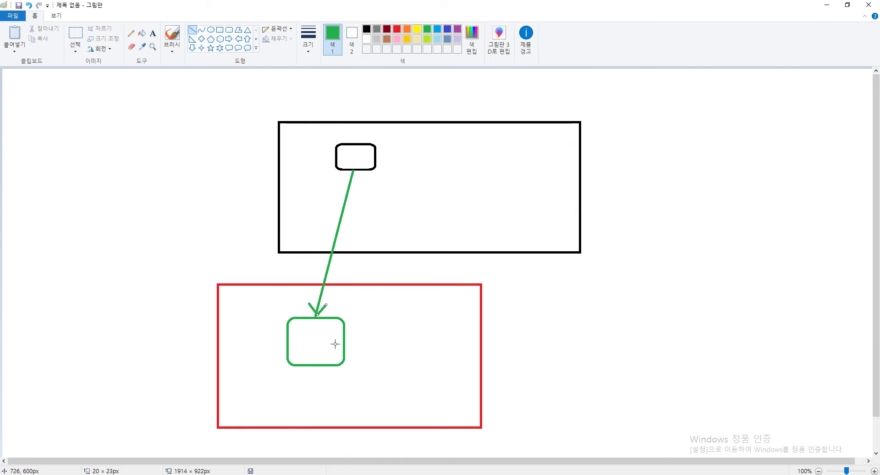
left_click(306, 334)
left_click_drag(338, 319, 376, 168)
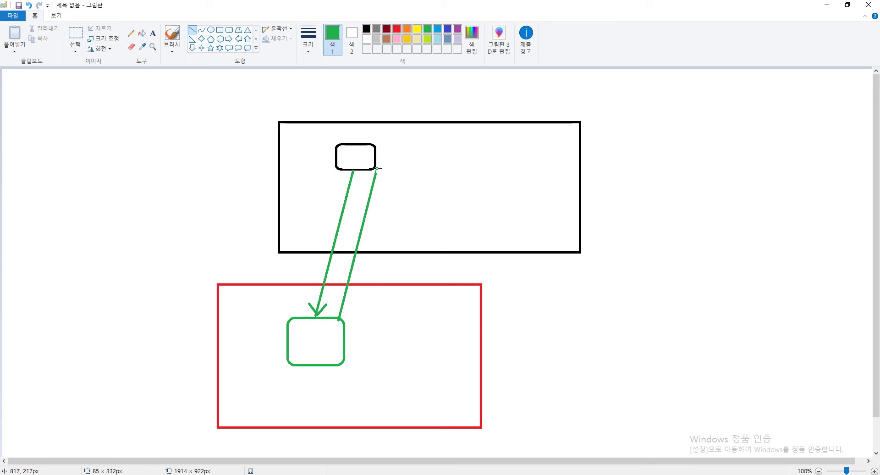
Step: Switch to GitHub Desktop, filter the account's repositories by web-res and refresh the repository list
key("alt+Tab")
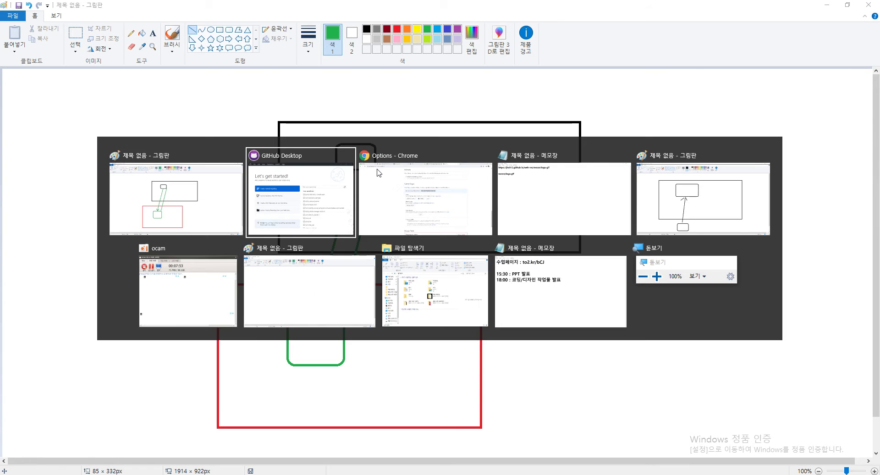
left_click(439, 103)
left_click_drag(436, 104, 413, 84)
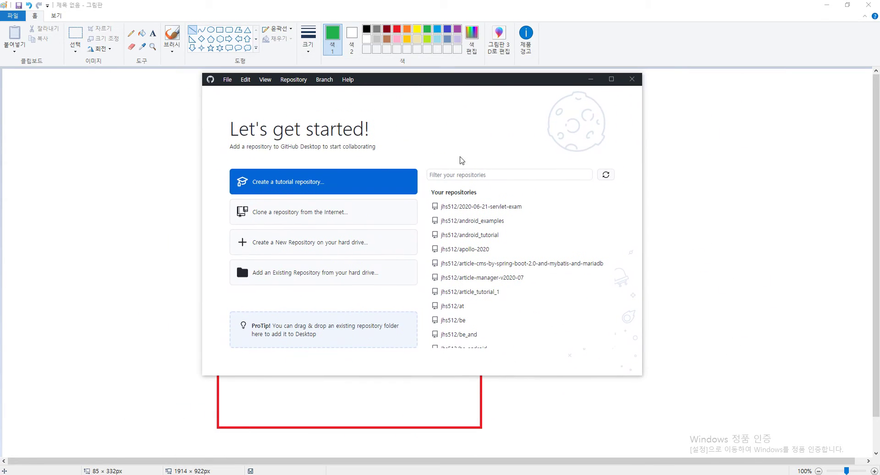
left_click(451, 174)
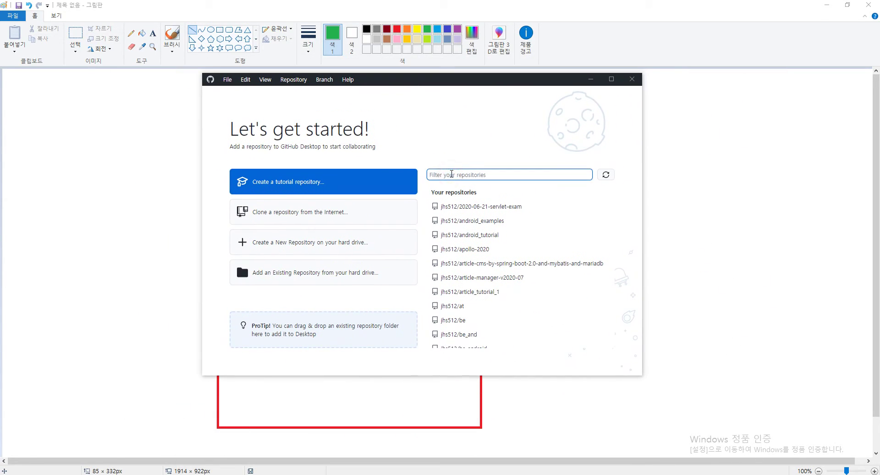
left_click(456, 176)
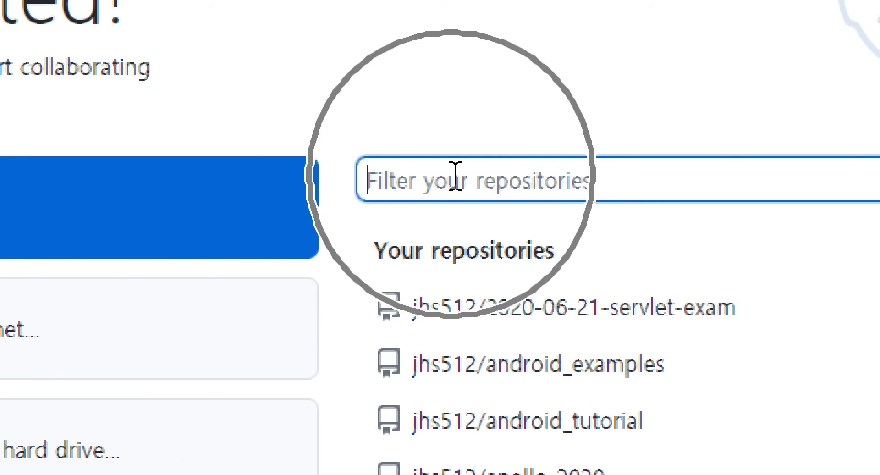
type("web-res")
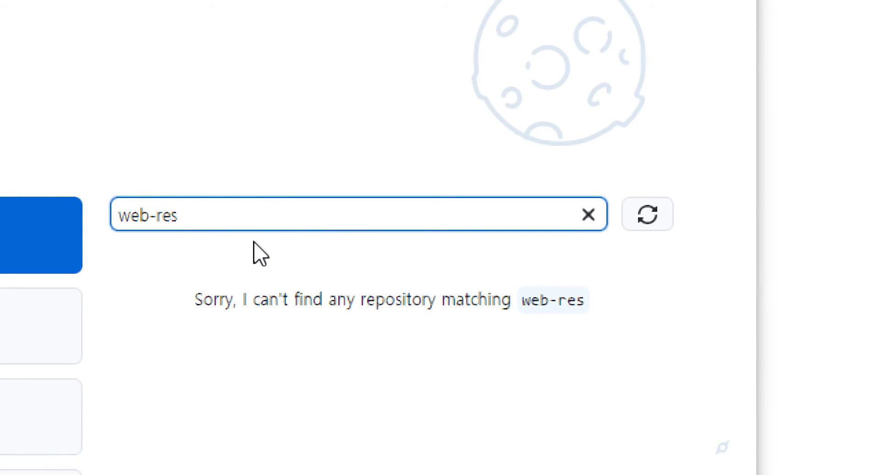
left_click(647, 219)
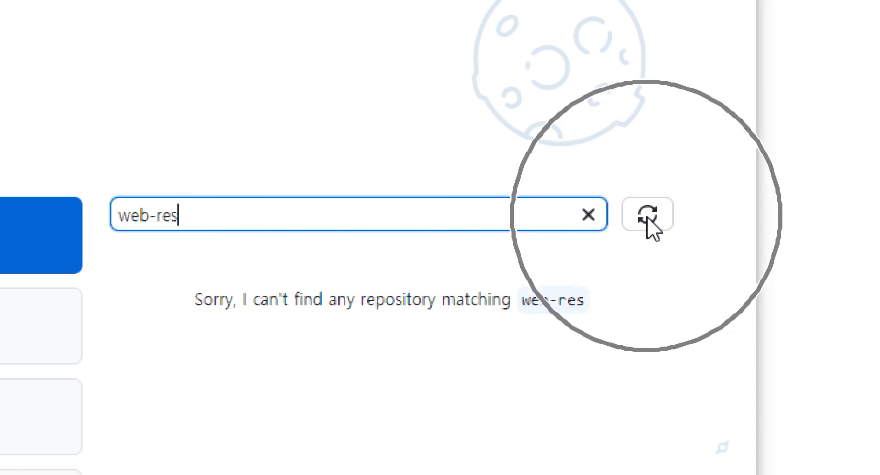
left_click(647, 219)
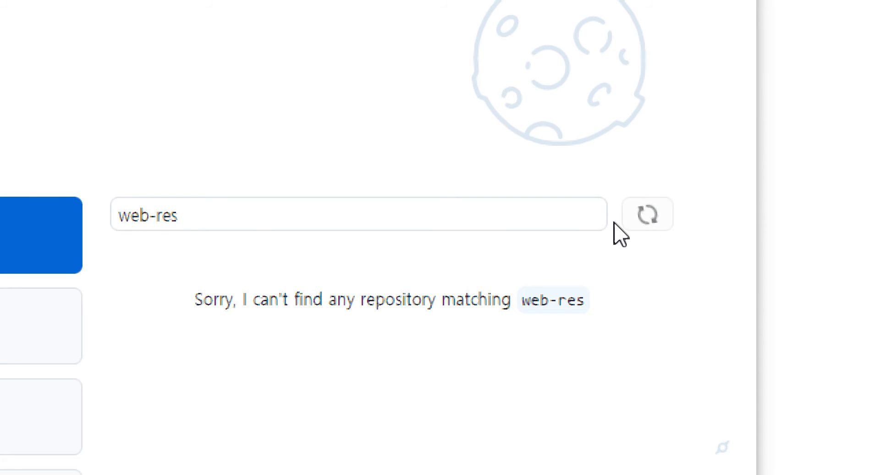
Step: Select the web-res repository in the filtered list and clone it by its URL into the local Documents\GitHub\web-res folder
left_click(221, 179)
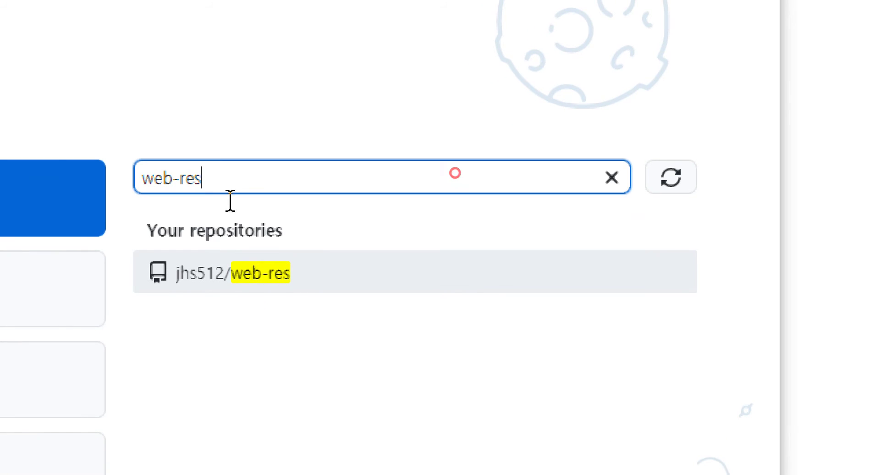
left_click(247, 274)
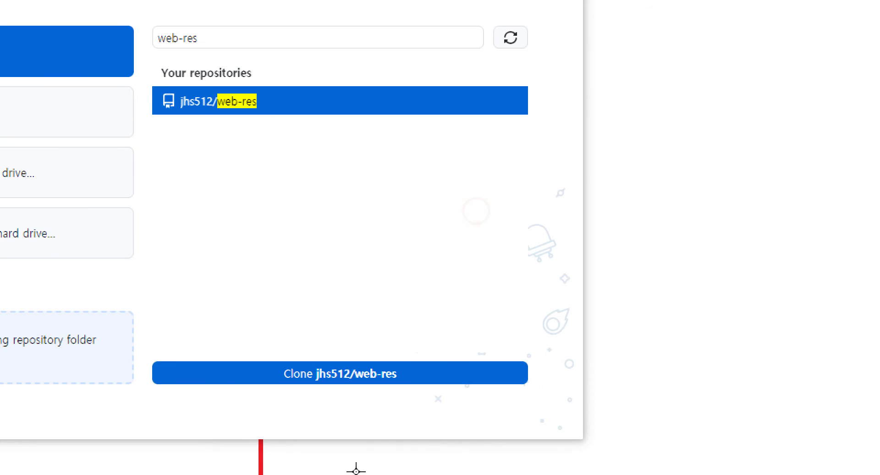
left_click(328, 379)
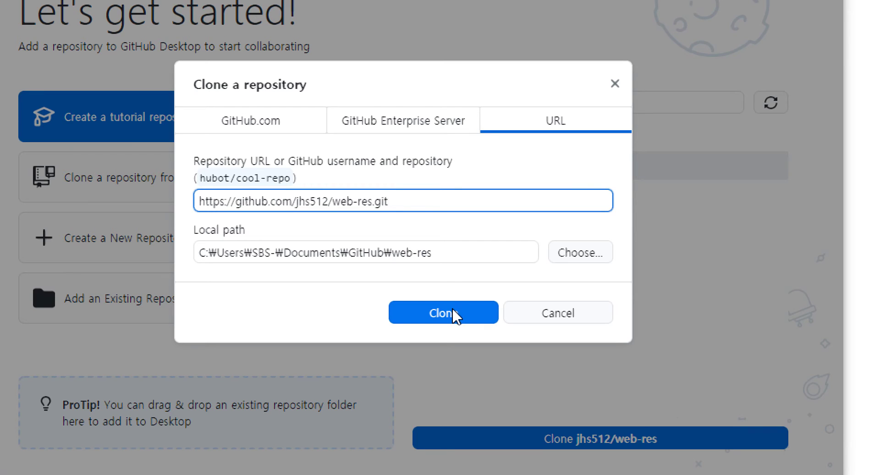
left_click(291, 124)
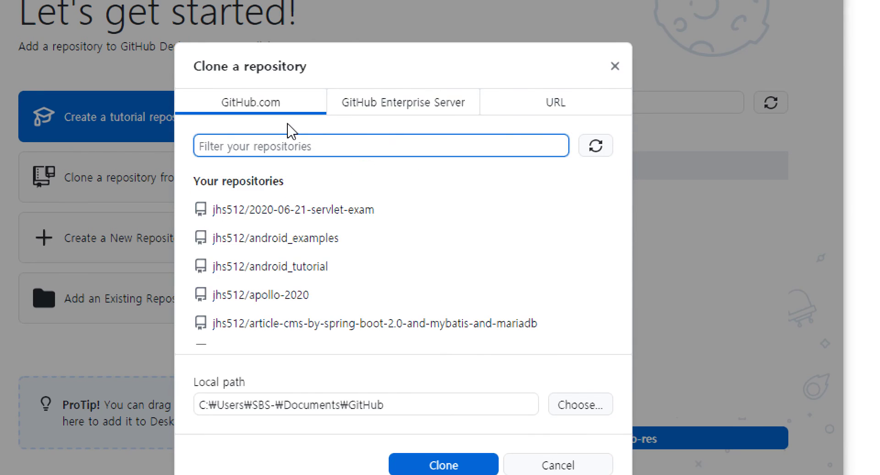
left_click(519, 111)
left_click(451, 303)
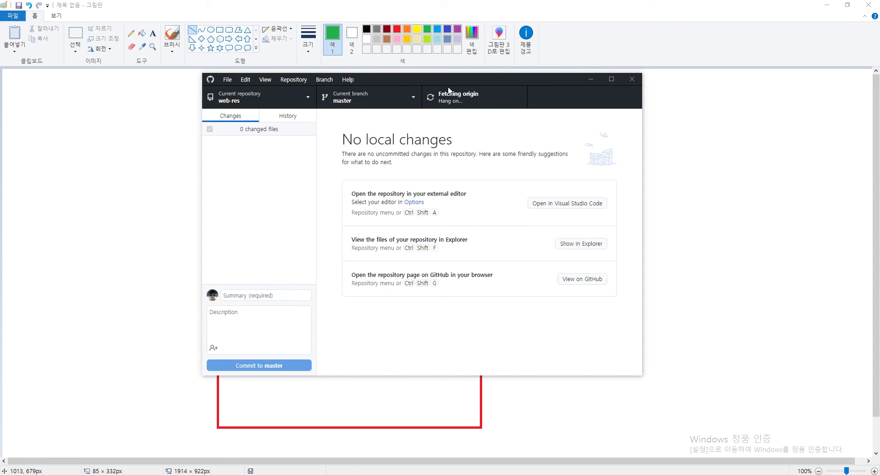
Step: Open the form for creating a new repository and cancel it
key("super")
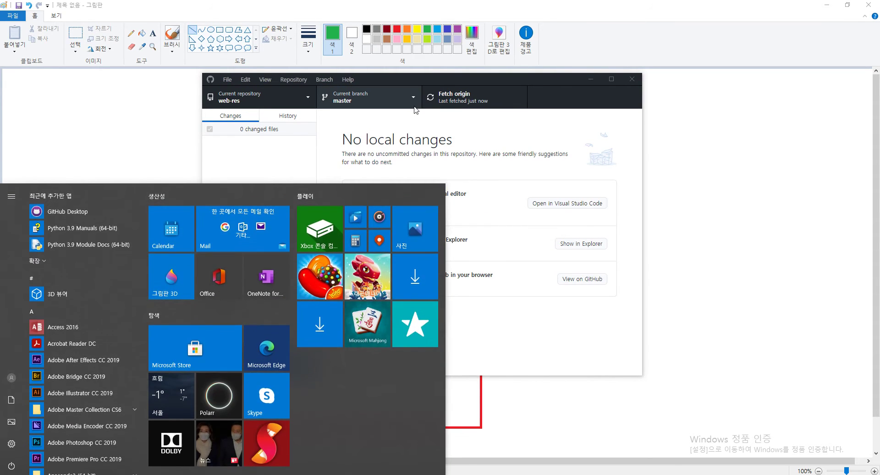
key("super")
left_click(223, 80)
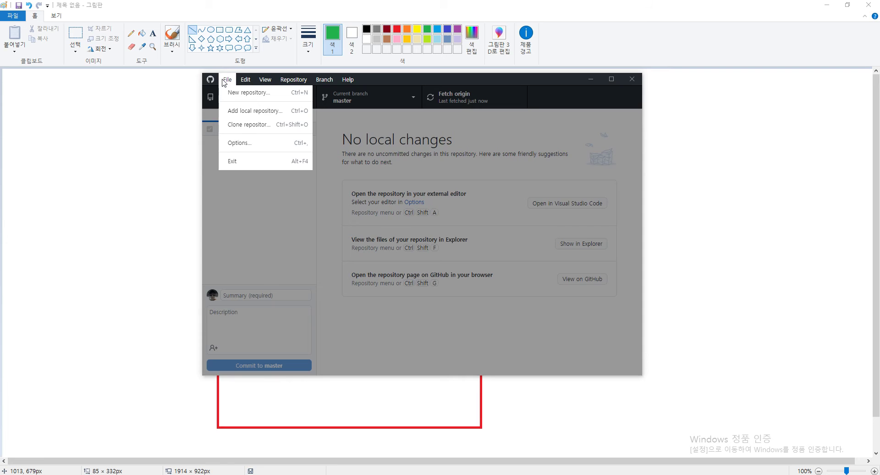
left_click(235, 91)
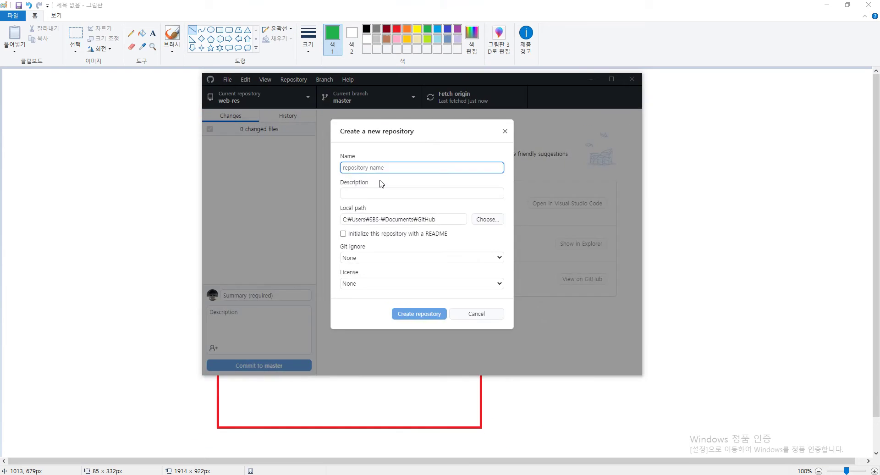
key("Escape")
left_click(226, 80)
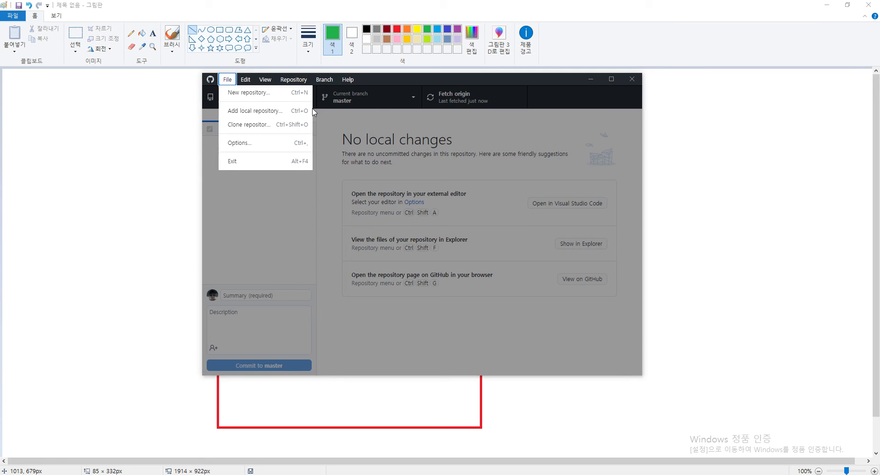
left_click(324, 136)
left_click(308, 99)
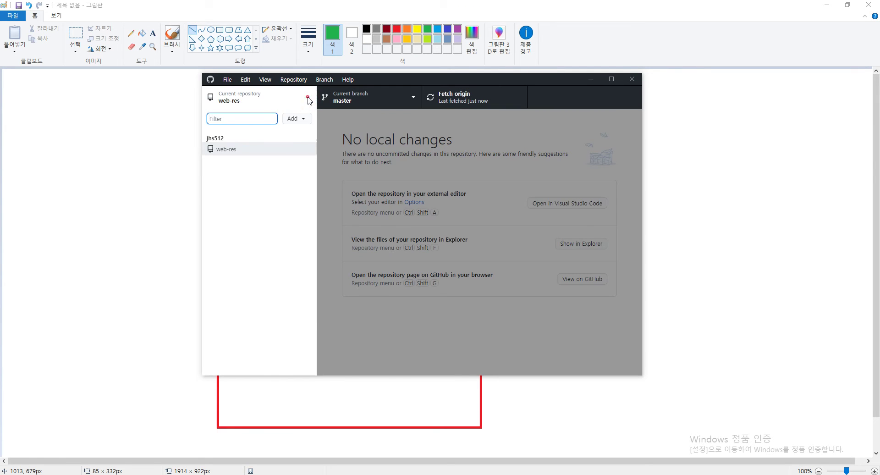
left_click(308, 100)
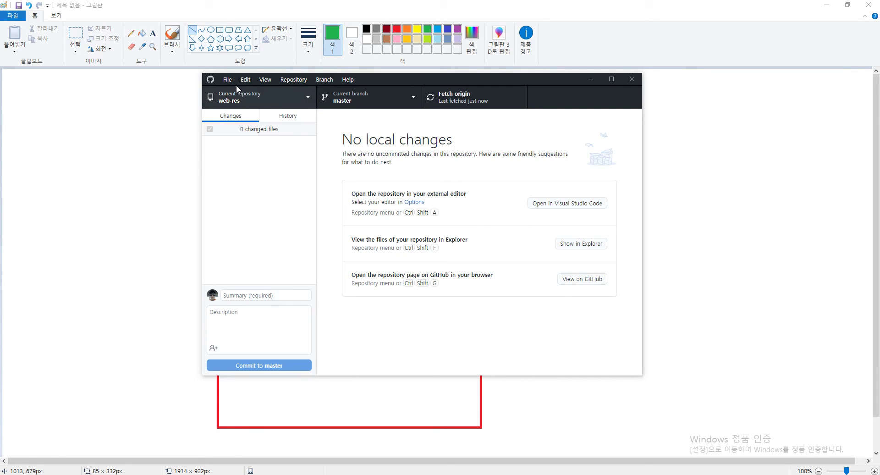
left_click(308, 99)
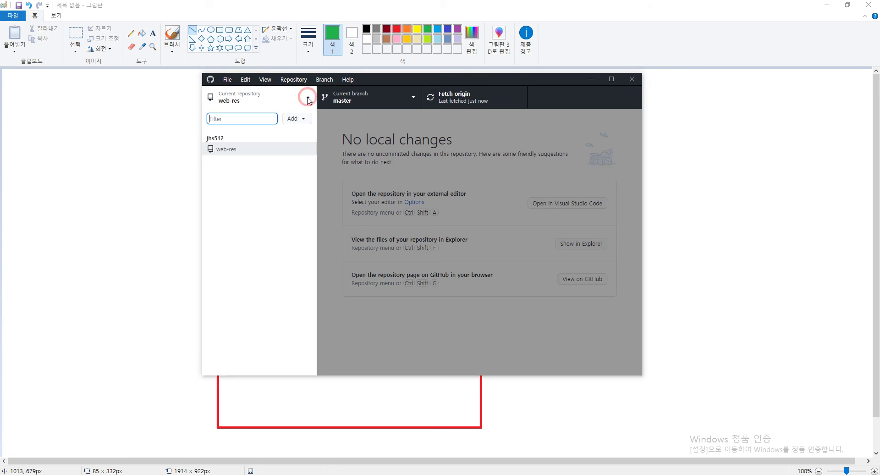
left_click(297, 118)
key("Escape")
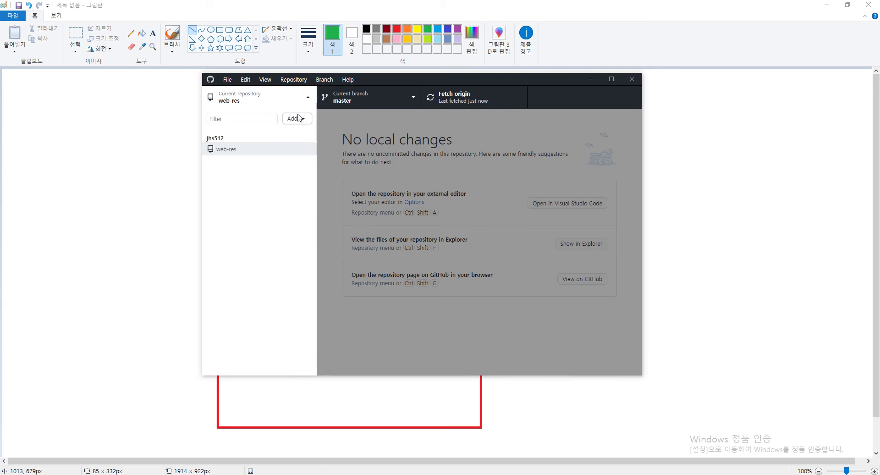
left_click(311, 98)
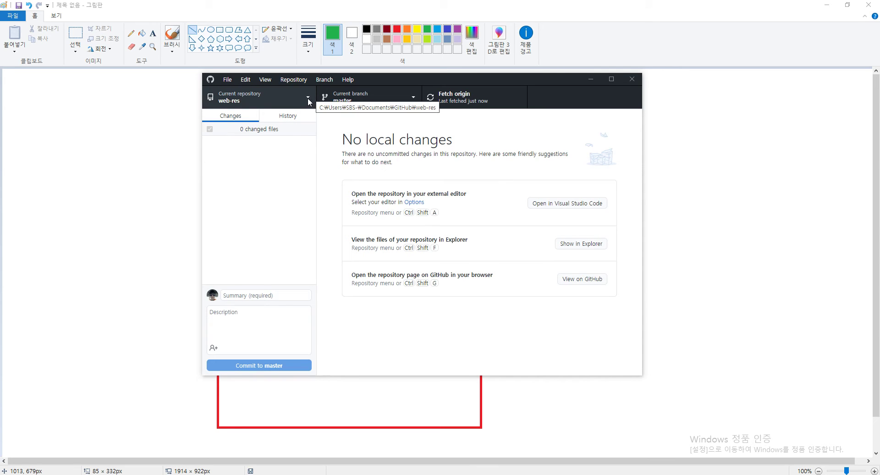
Step: Start cloning another GitHub.com repository, filter the list by ex, choose android_examples, and cancel
left_click(308, 99)
left_click(293, 118)
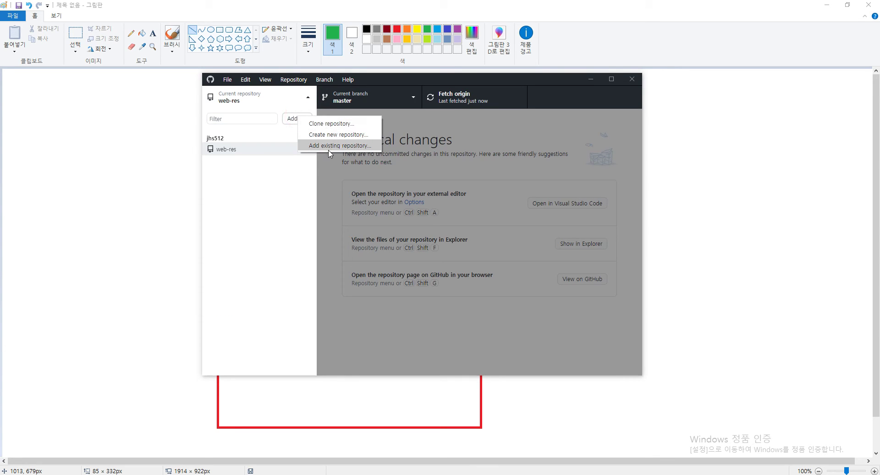
left_click(325, 124)
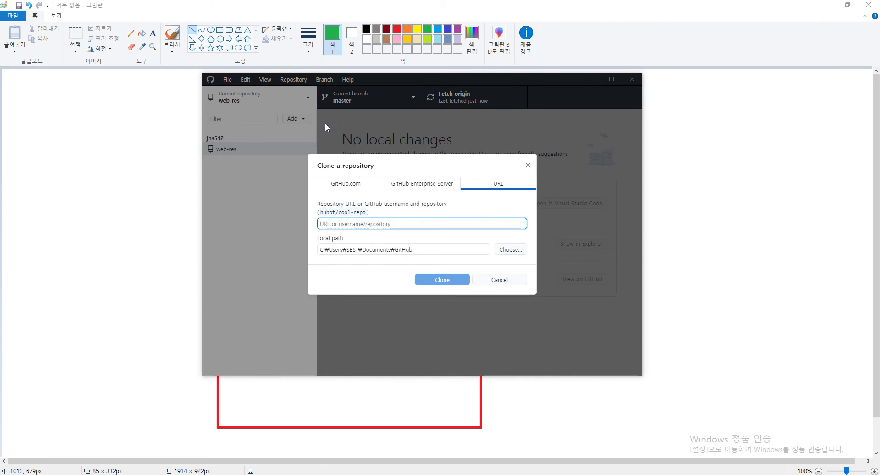
left_click(359, 185)
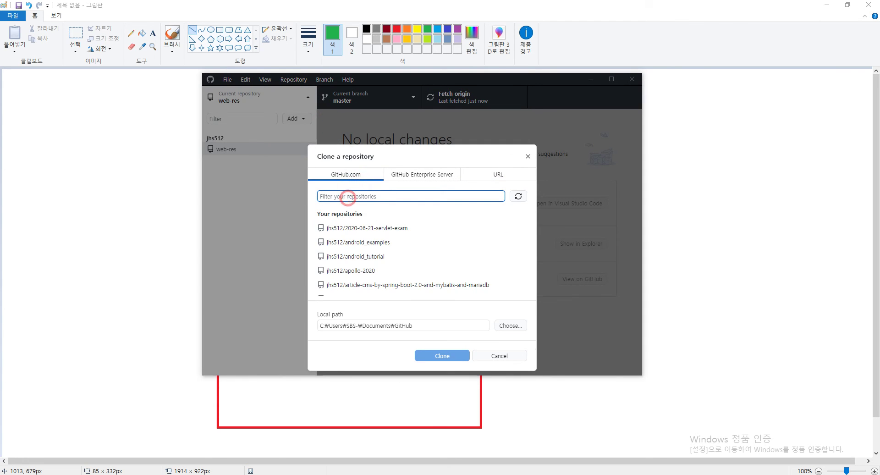
type("exsf")
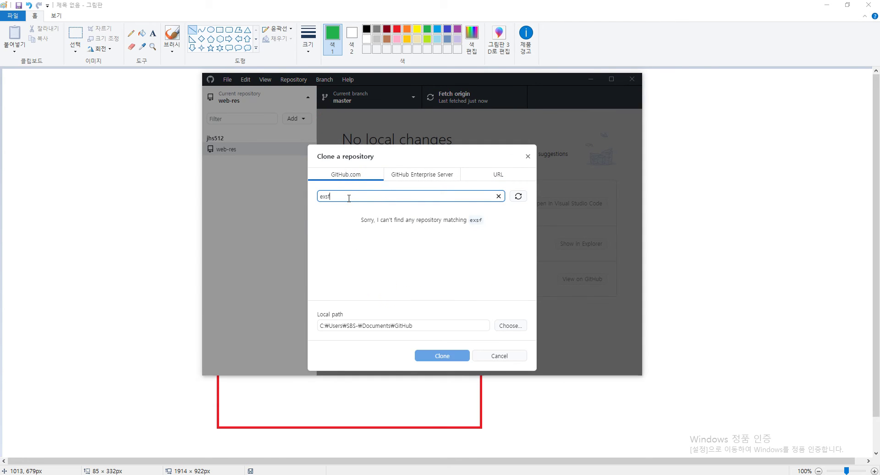
key("BackSpace")
key("BackSpace")
left_click(388, 258)
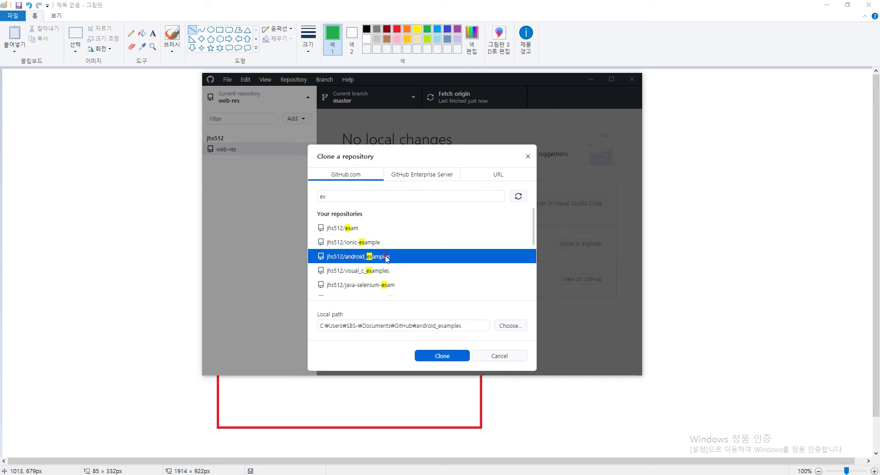
left_click(512, 357)
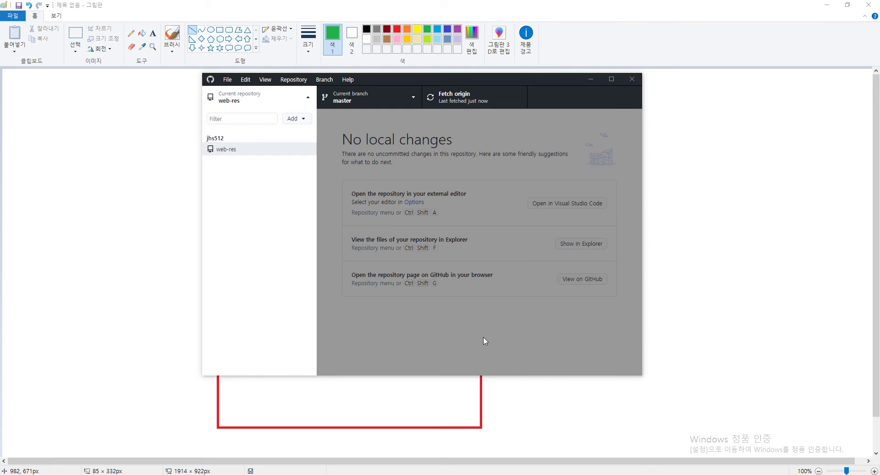
left_click(324, 145)
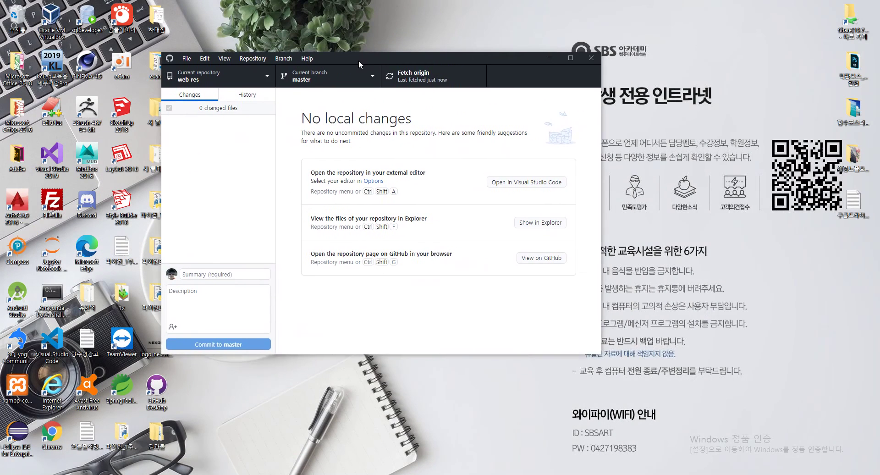
Step: Show the web-res repository's files in File Explorer and reveal the folder's full path
left_click_drag(358, 59, 354, 76)
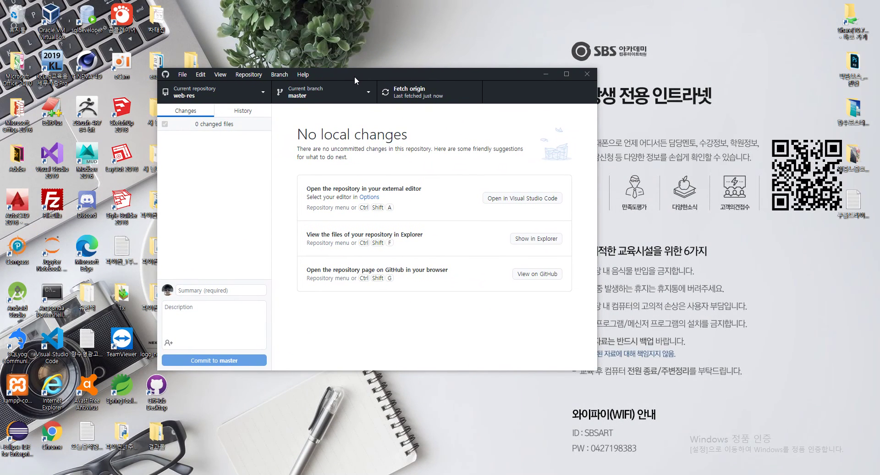
left_click(407, 76)
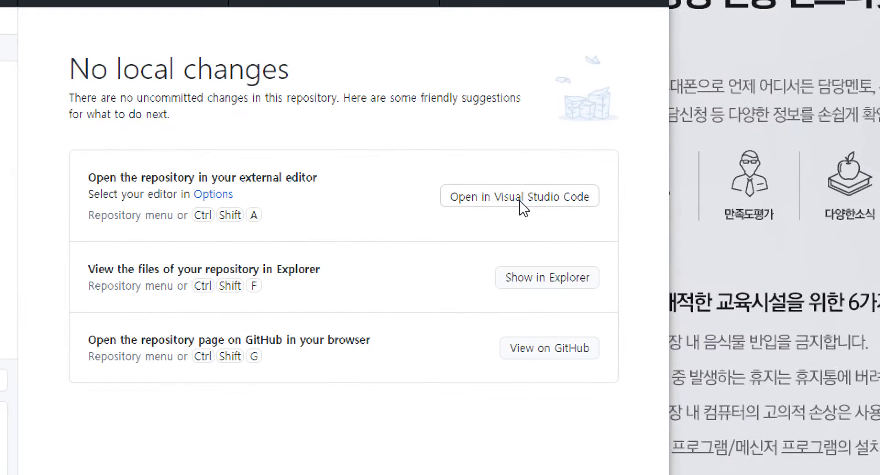
left_click(562, 282)
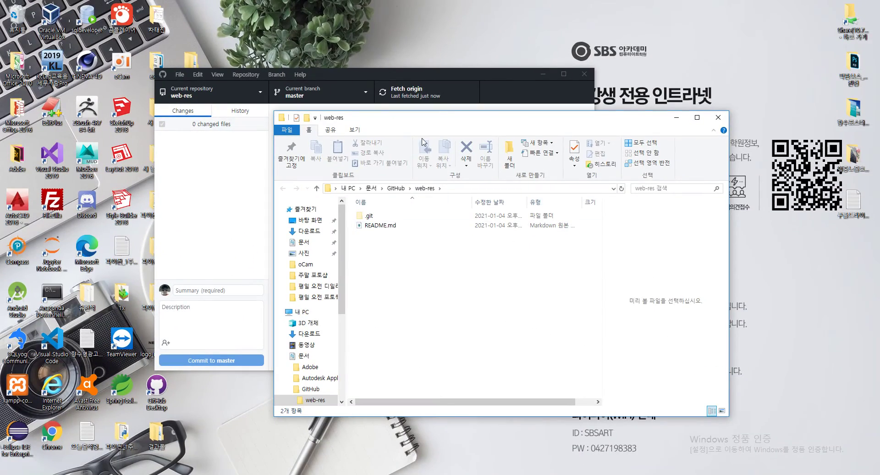
left_click(454, 188)
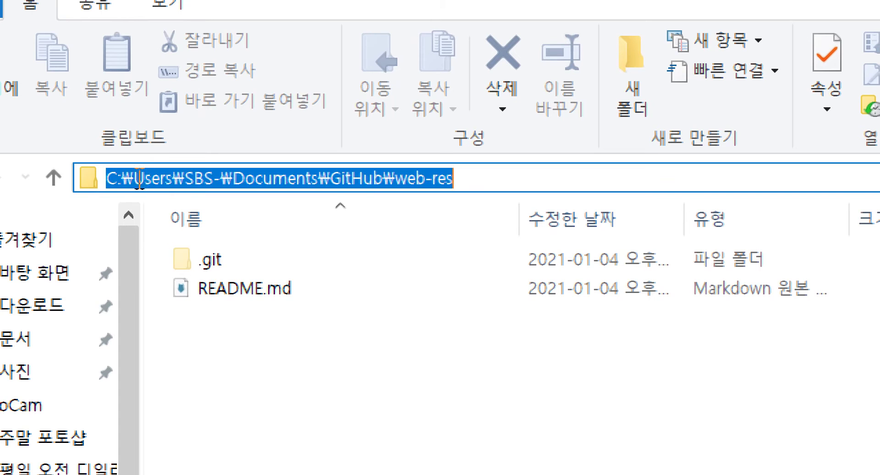
left_click_drag(139, 179, 468, 178)
left_click(465, 179)
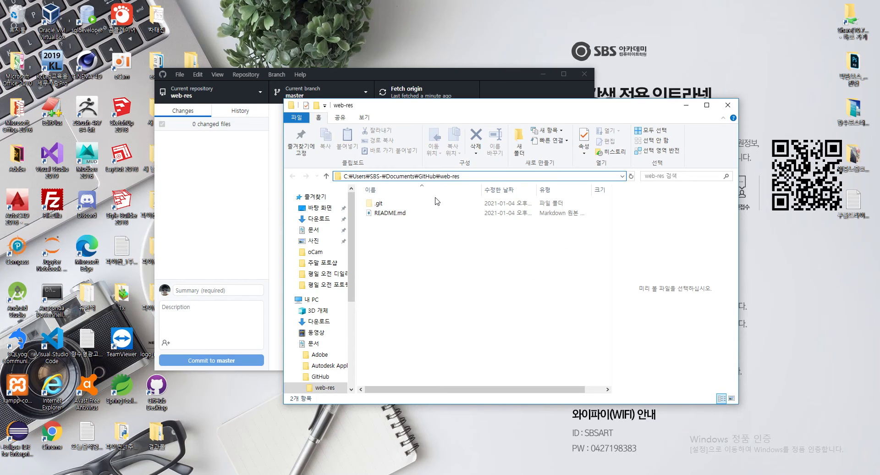
left_click(435, 272)
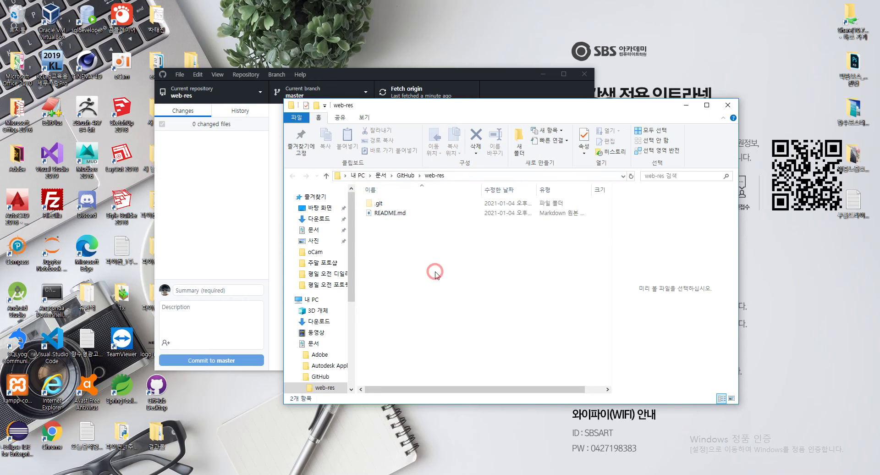
Step: Switch to a new maximized Chrome window and load hadeul.com
right_click(137, 472)
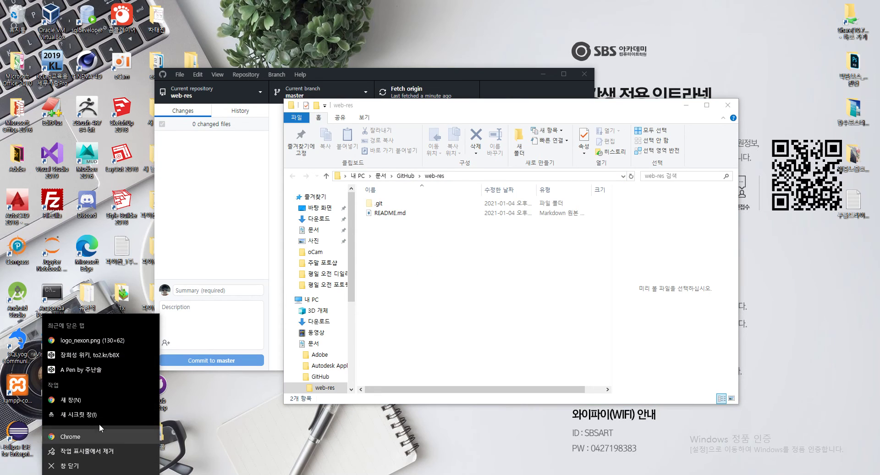
left_click(87, 399)
key("super+Up")
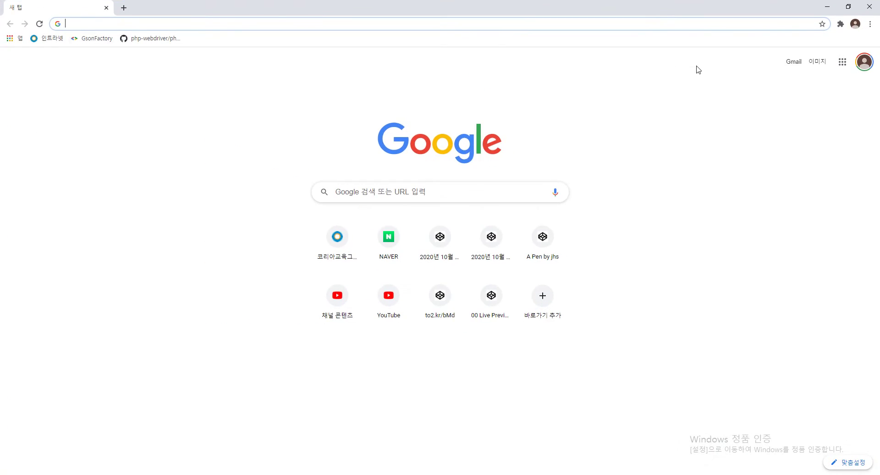
type("hadeul.com")
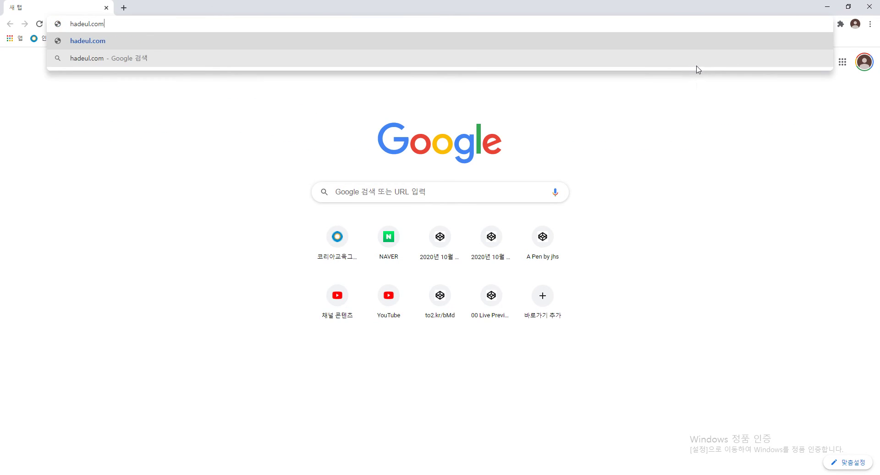
key("Return")
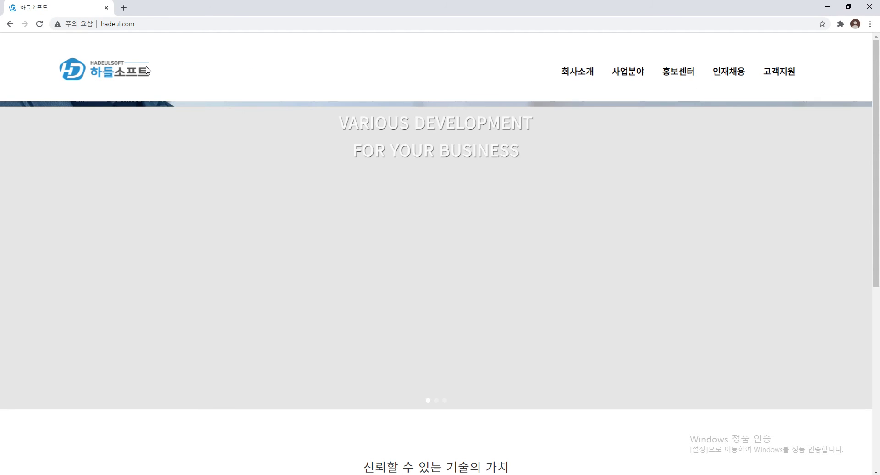
Step: Copy the image address of the site's header logo and load main_logo.png in a new tab
scroll(461, 154, "down", 7)
scroll(384, 220, "down", 1)
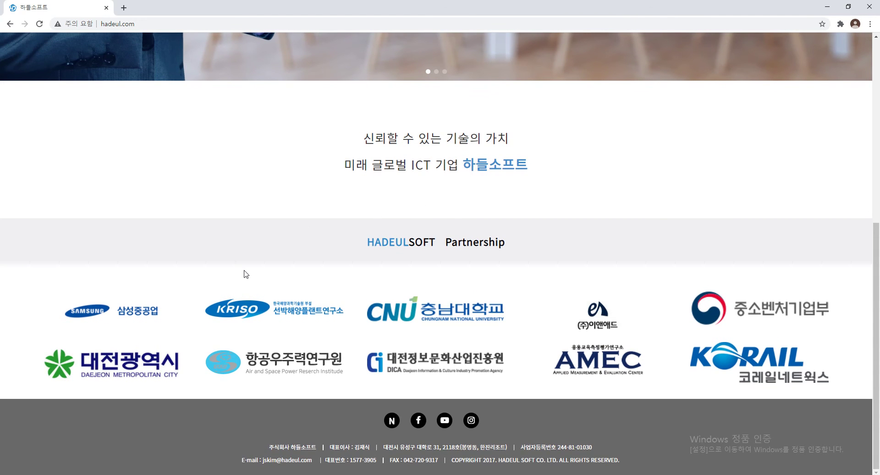
scroll(248, 268, "up", 10)
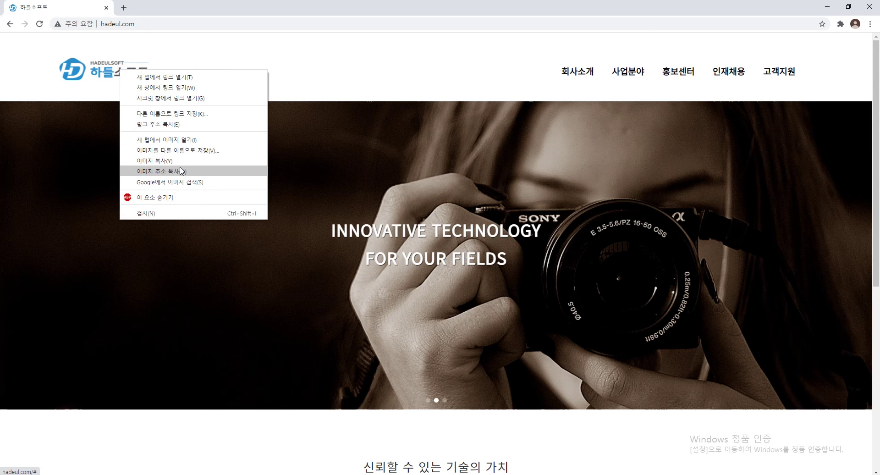
left_click(178, 172)
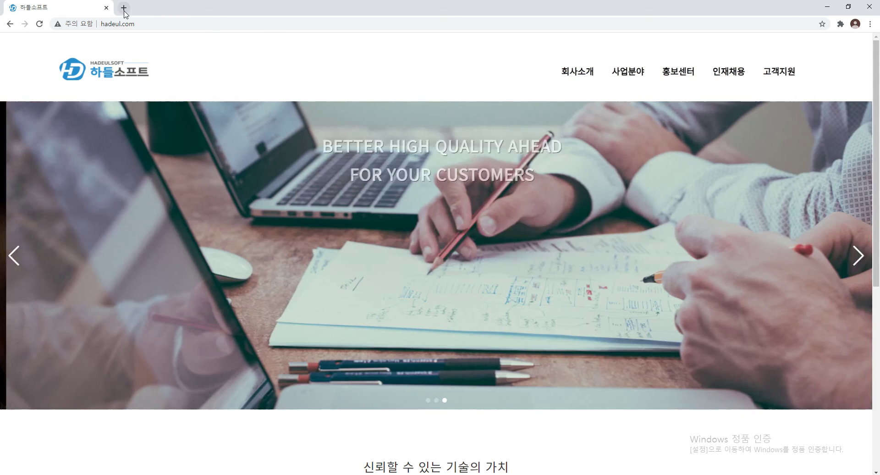
left_click(124, 7)
type("http://hadeul.com/hanjin/images/logo/main_logo.png")
key("Return")
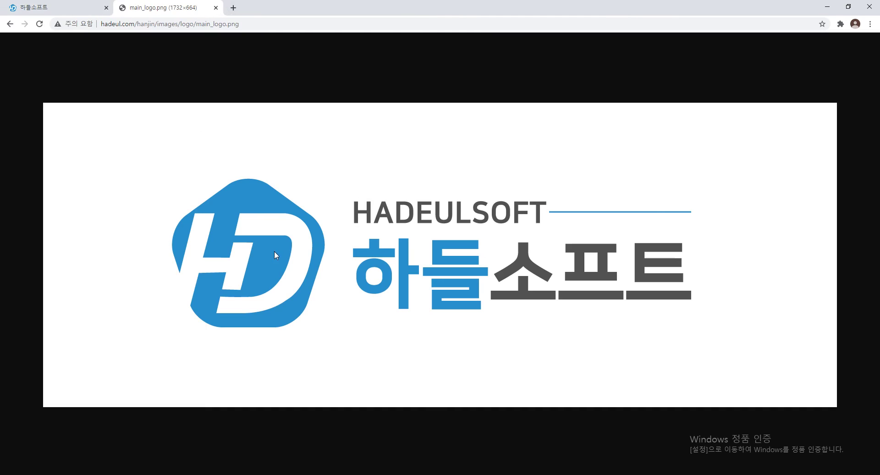
Step: Save the logo image to the desktop as main_logo.png and cut the saved file from the desktop
key("ctrl+s")
left_click(44, 131)
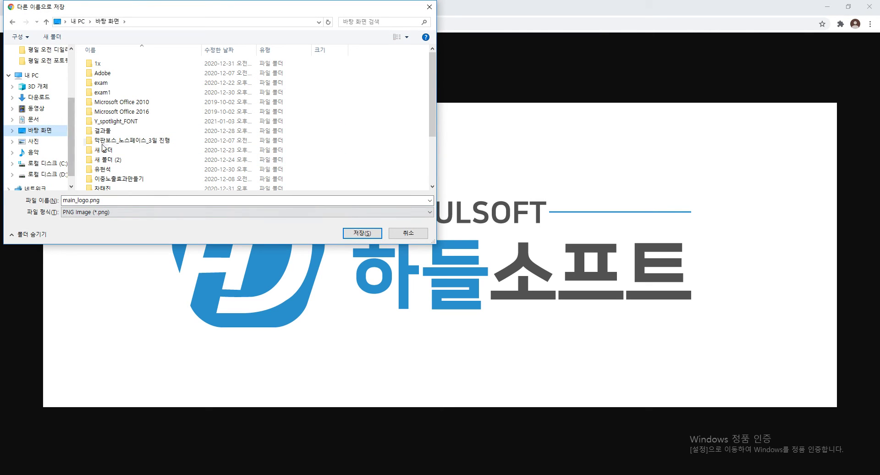
left_click(361, 233)
key("super+d")
left_click(158, 342)
left_click(193, 19)
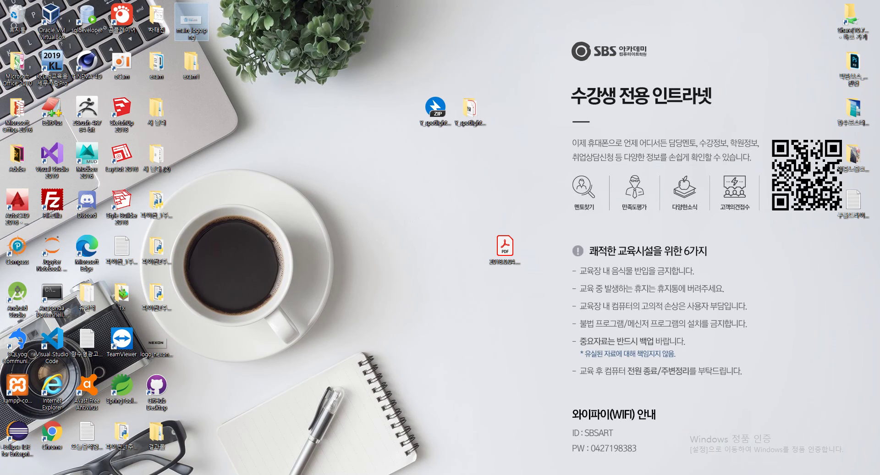
Step: Switch to the web-res folder in File Explorer and create a new folder named hadeul in it
left_click(111, 442)
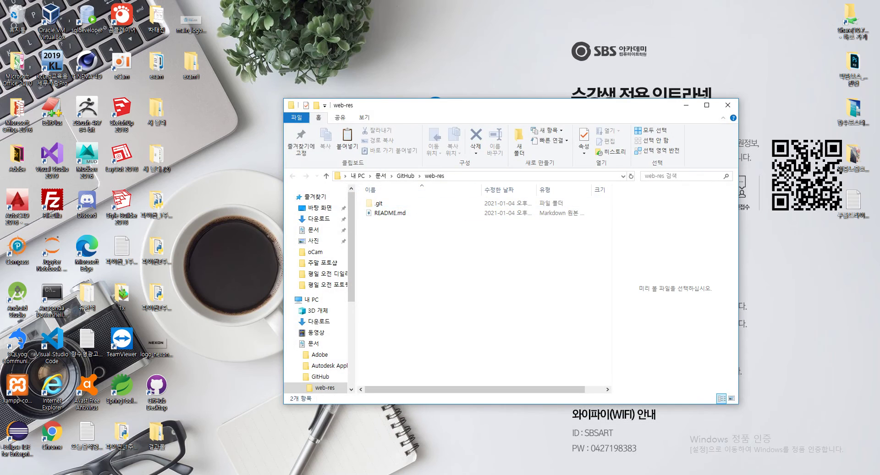
left_click(523, 242)
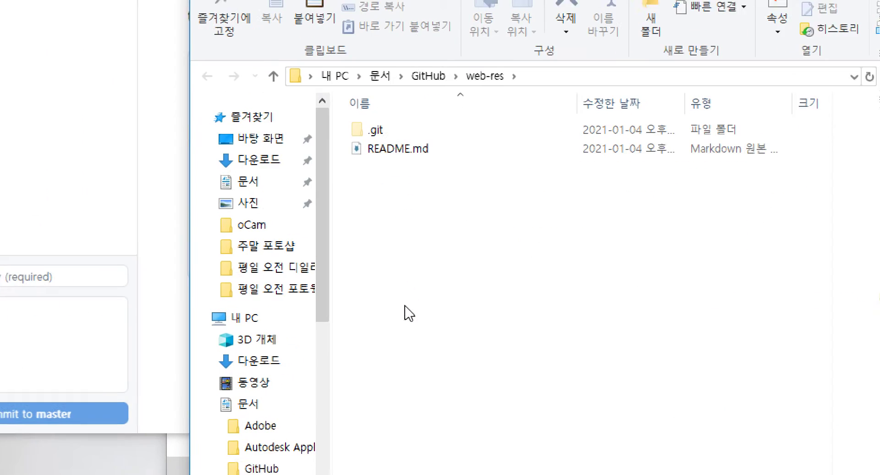
right_click(391, 273)
left_click(399, 276)
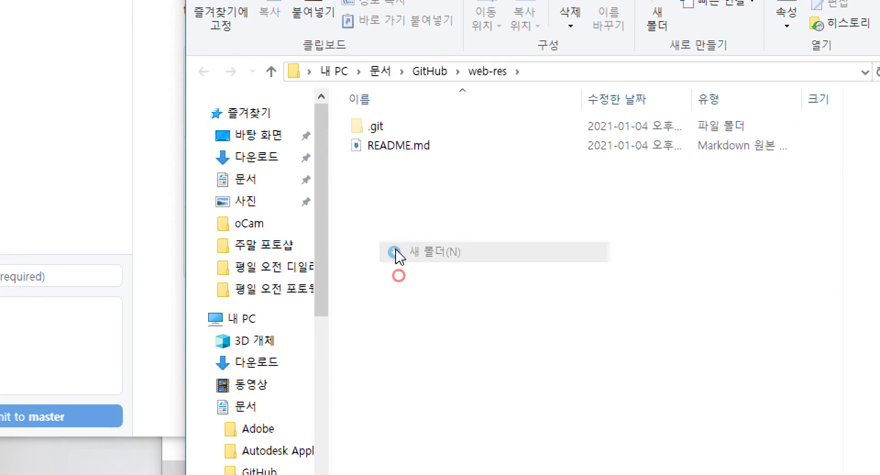
type("haeul")
key("Return")
key("F2")
type("hadeul")
key("Return")
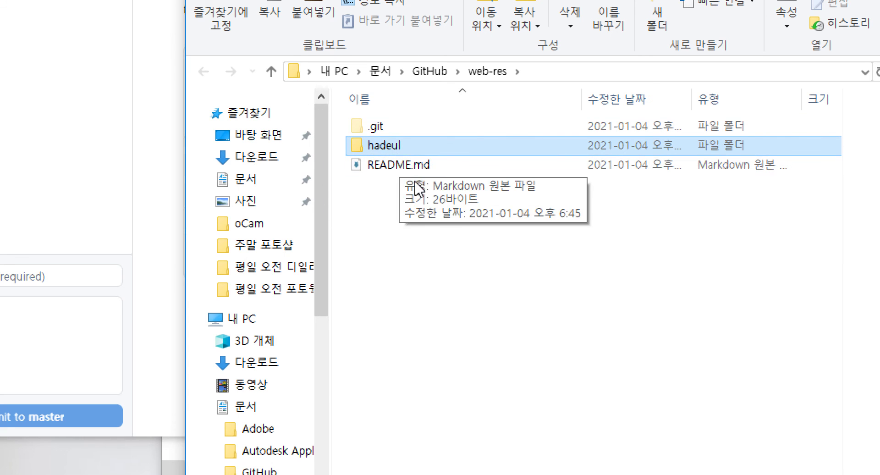
Step: Create a folder named img inside the hadeul folder and open it
key("Return")
right_click(460, 251)
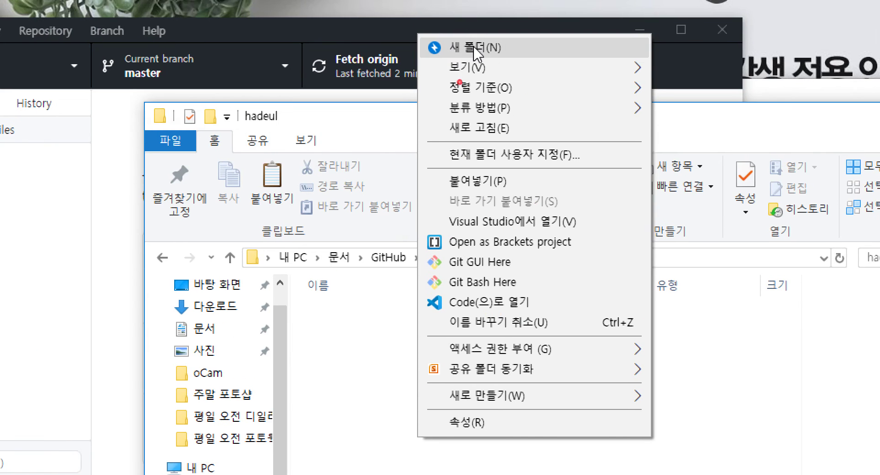
left_click(474, 48)
type("img")
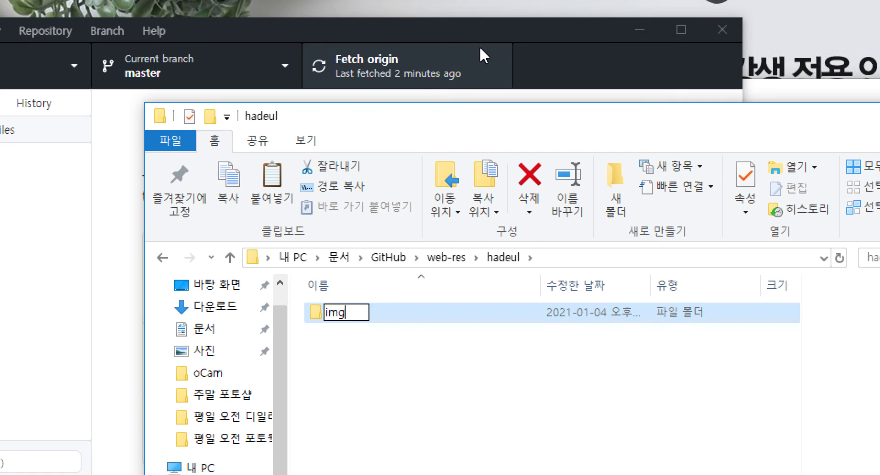
key("Return")
key("Return")
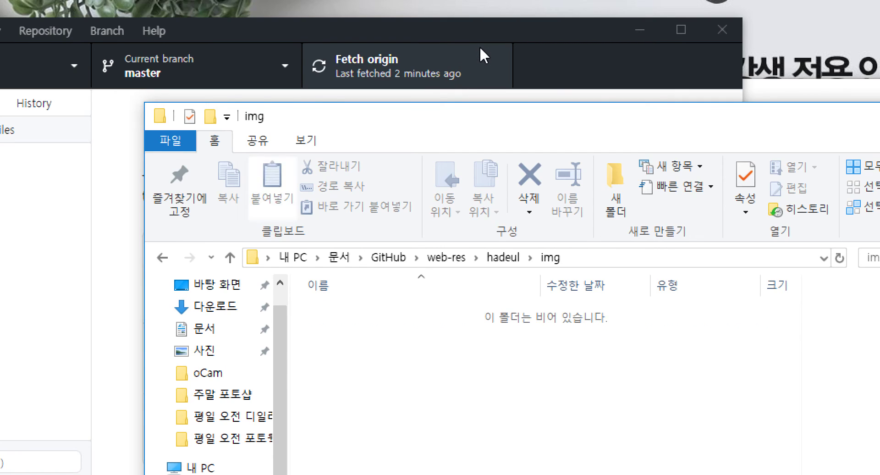
Step: Paste the logo file into the img folder and rename it logo_1.png
key("ctrl+v")
key("F2")
key("Home")
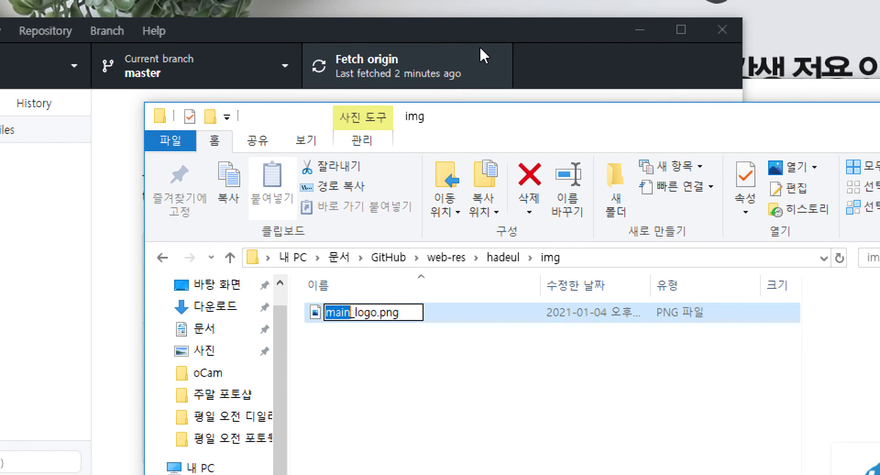
key("Delete")
key("Delete")
key("Right")
key("Right")
type("_")
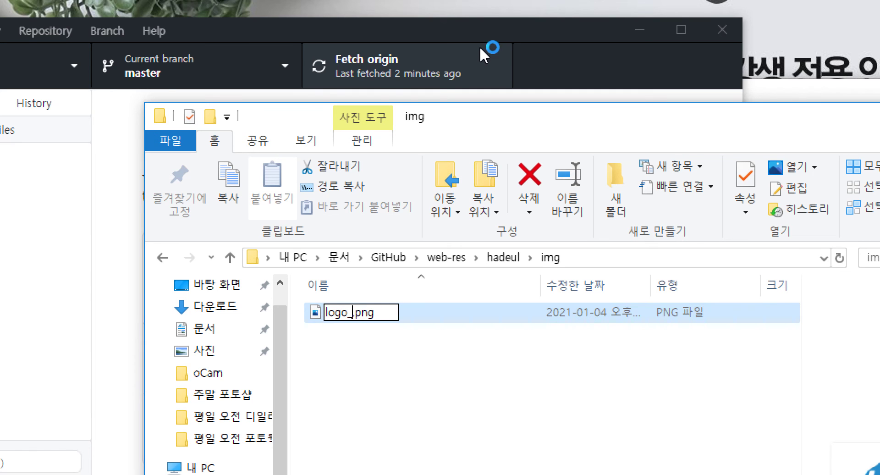
type("1")
key("Return")
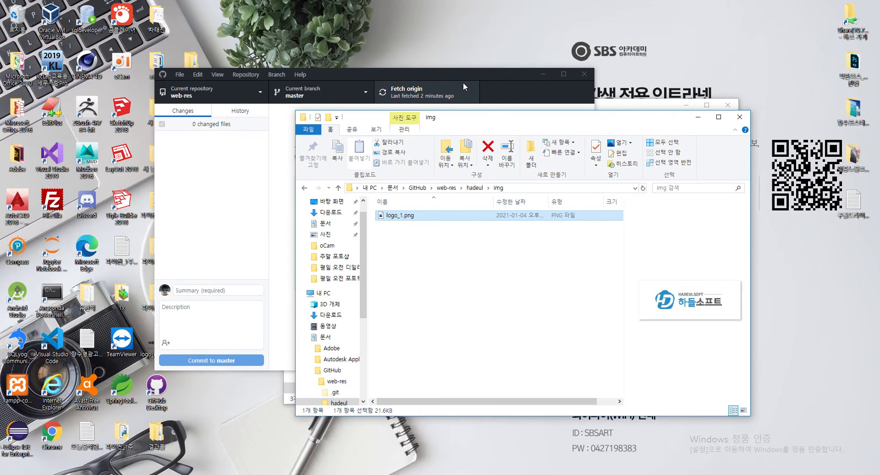
Step: Switch to GitHub Desktop and commit the added logo_1.png to master with the summary "."
left_click(463, 81)
left_click(660, 123)
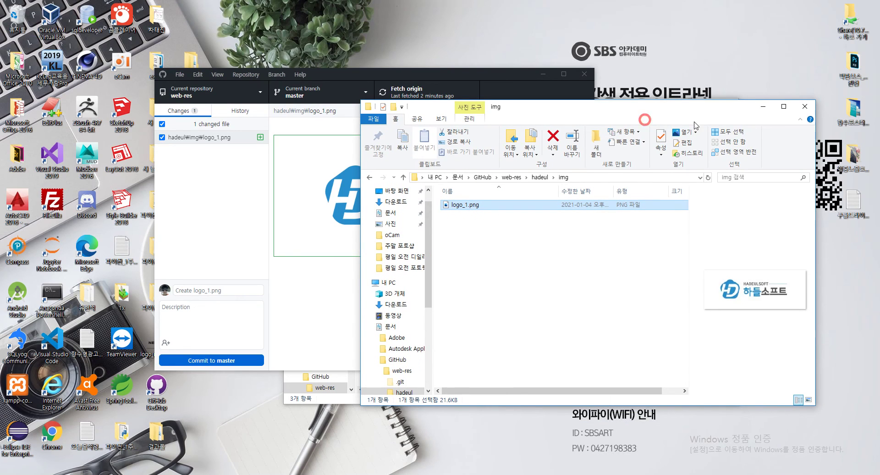
left_click(435, 77)
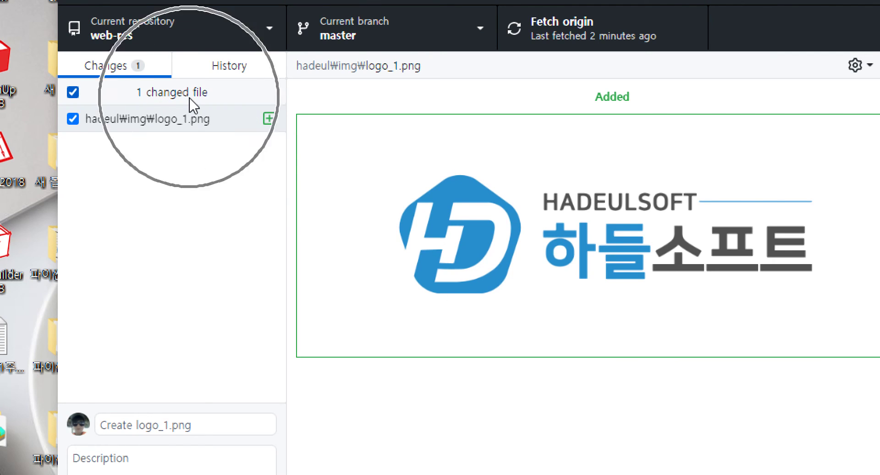
left_click(202, 297)
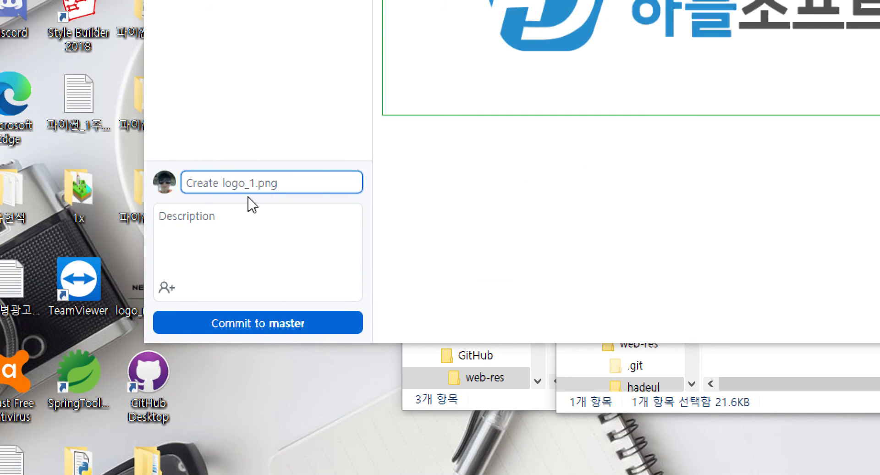
type(".")
key("ctrl")
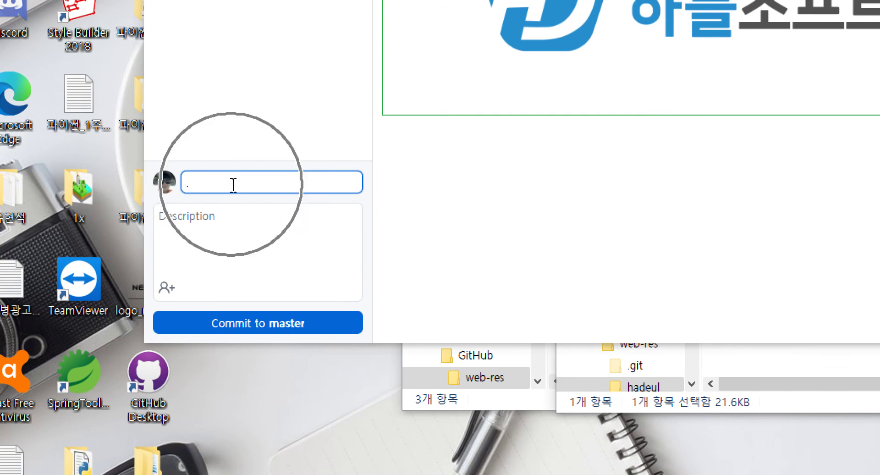
left_click(255, 325)
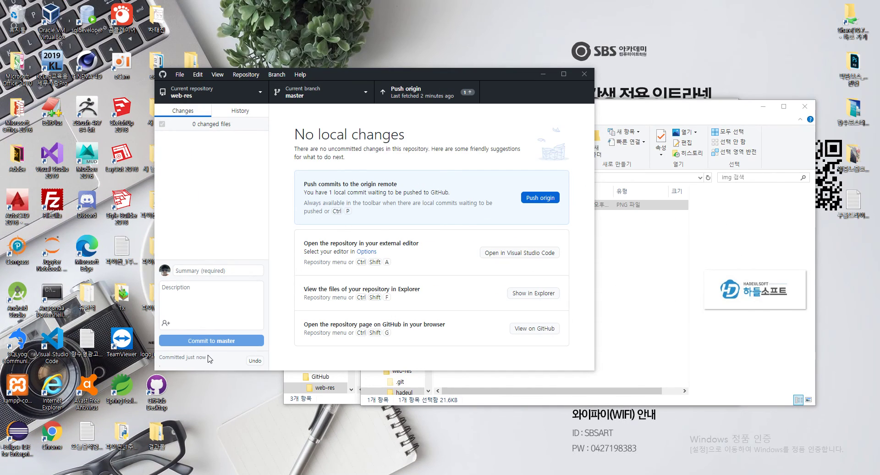